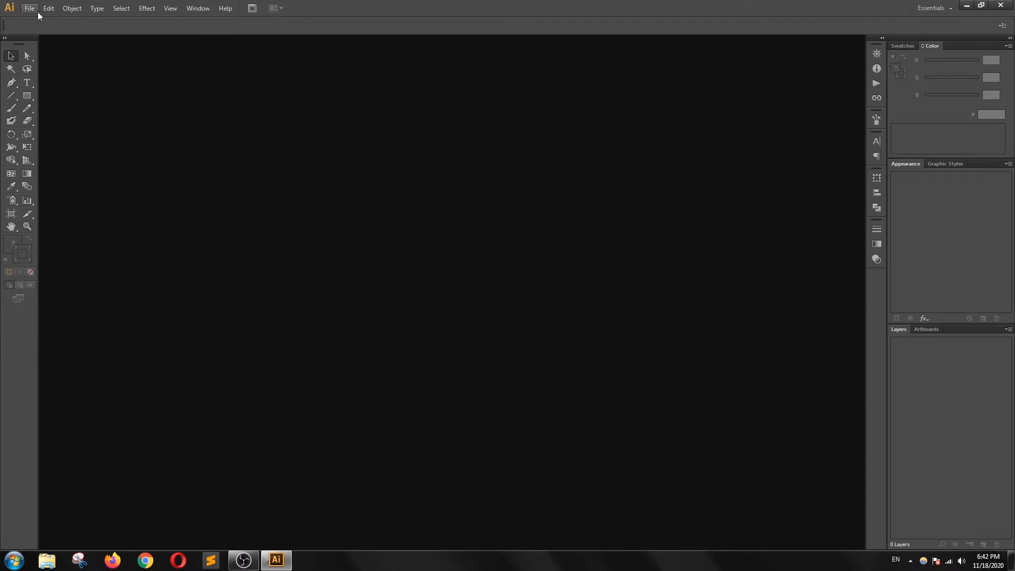
# - Create a new one-artboard document with the Web profile at 960 x 560 px
pyautogui.click(31, 10)
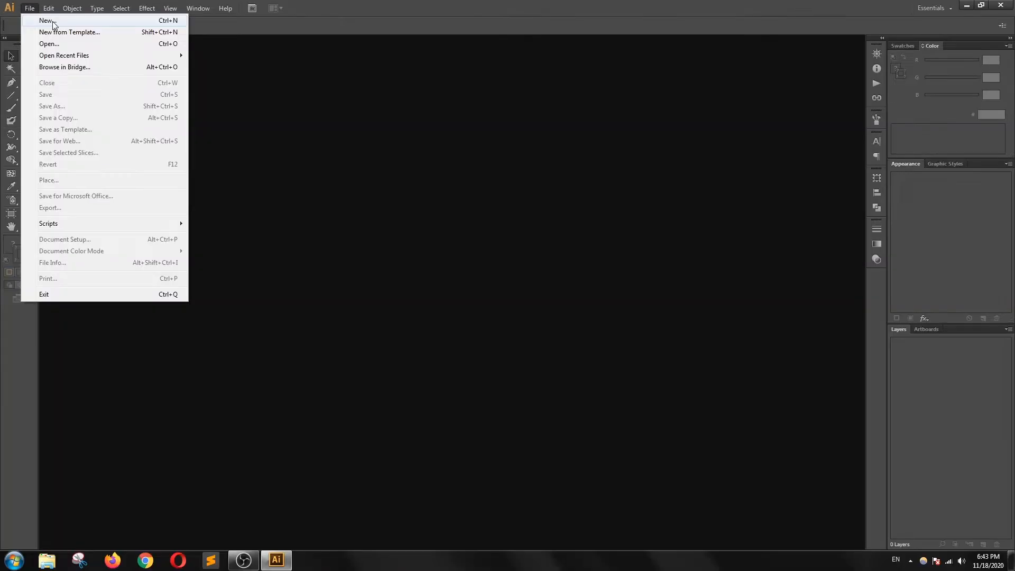
pyautogui.click(79, 33)
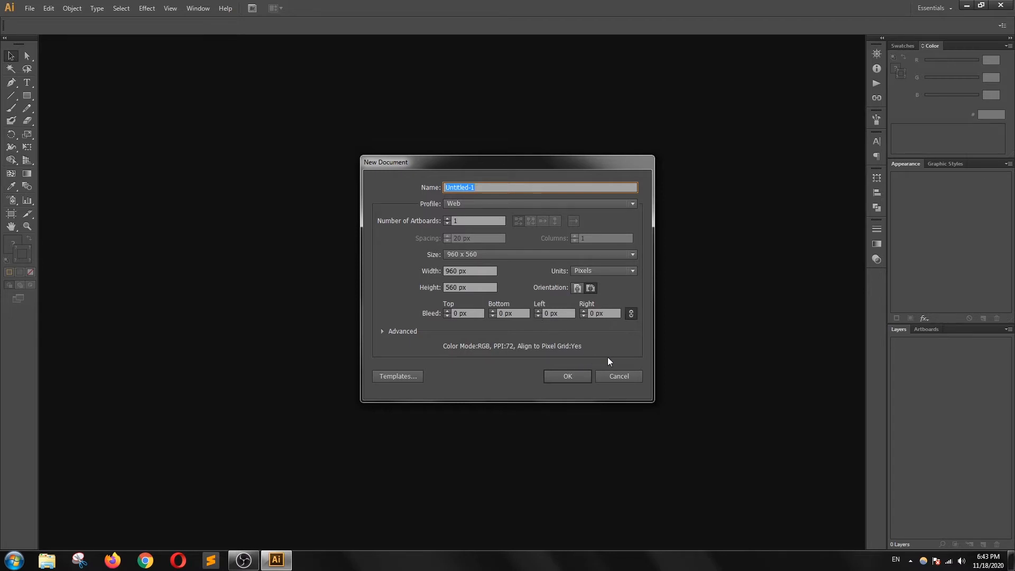
pyautogui.click(567, 375)
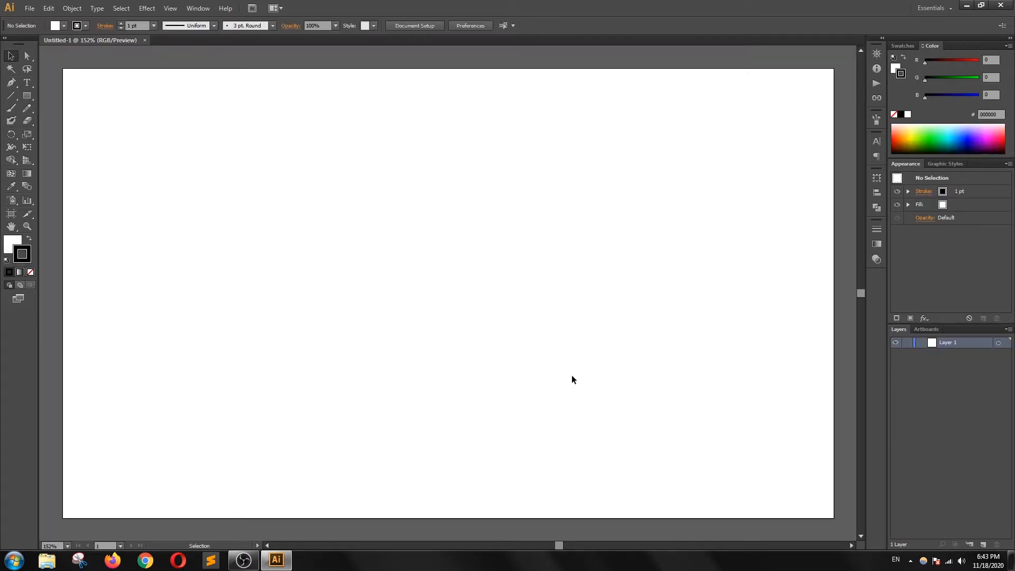
pyautogui.press('a')
pyautogui.hotkey('ctrl', '1')
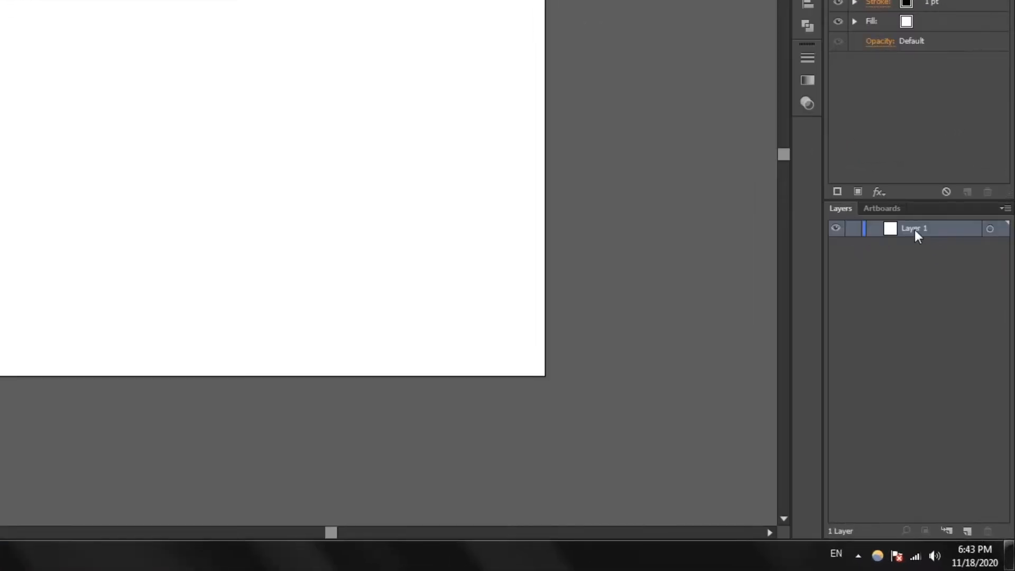
# - Rename the existing layer to Background and add a new layer above it named Pattern
pyautogui.doubleClick(948, 344)
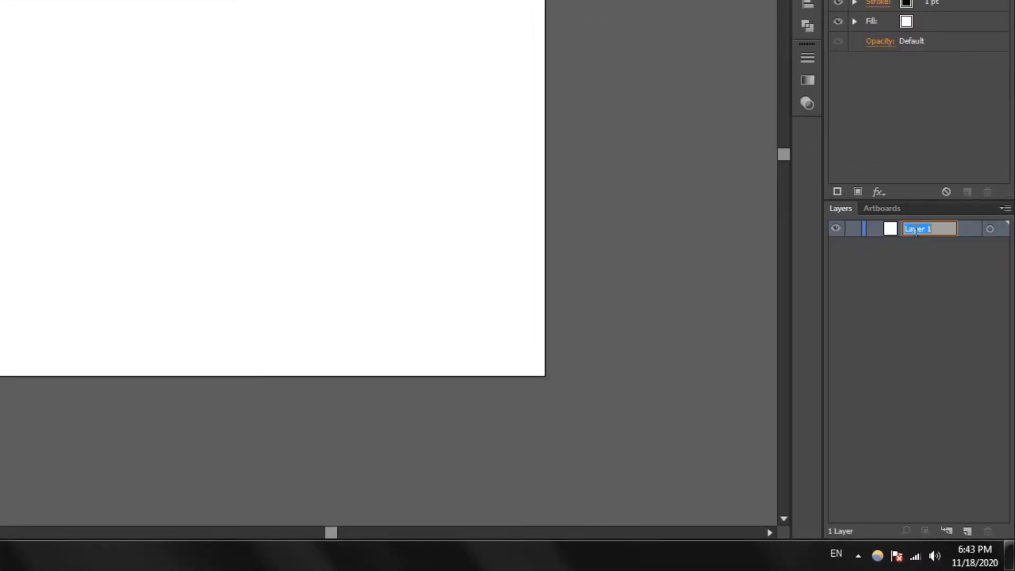
pyautogui.write('Background')
pyautogui.press('Return')
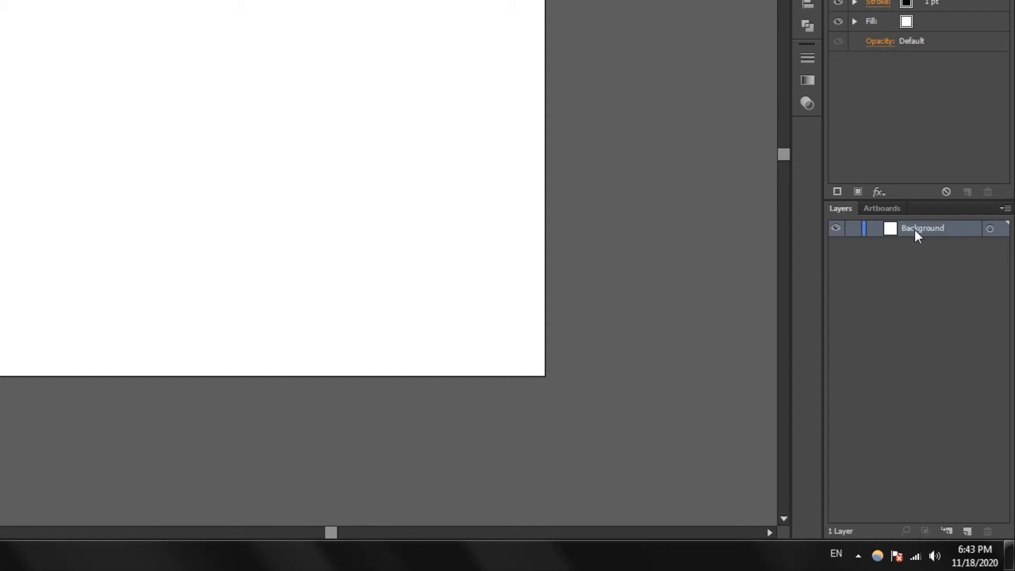
pyautogui.click(967, 530)
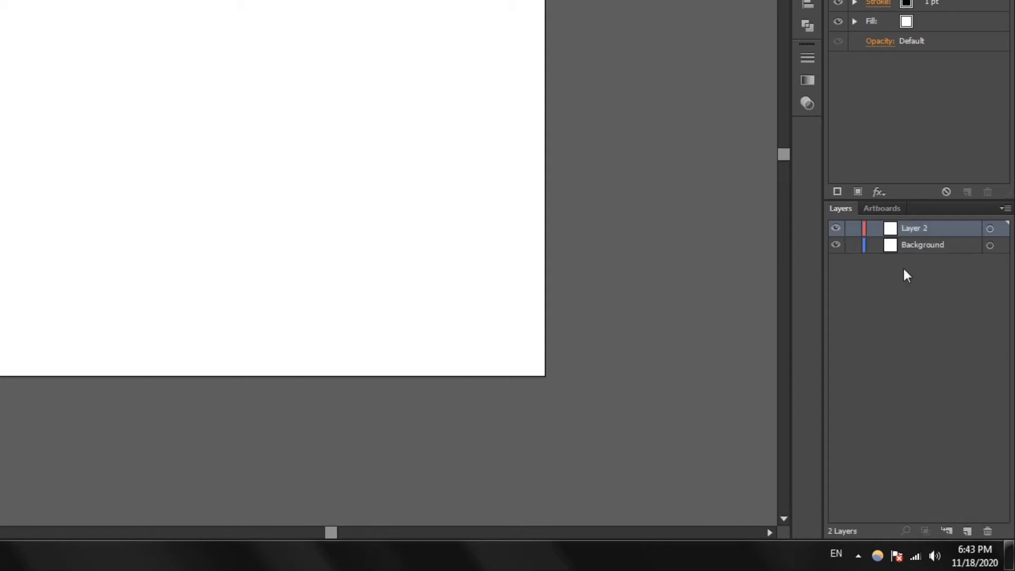
pyautogui.doubleClick(915, 230)
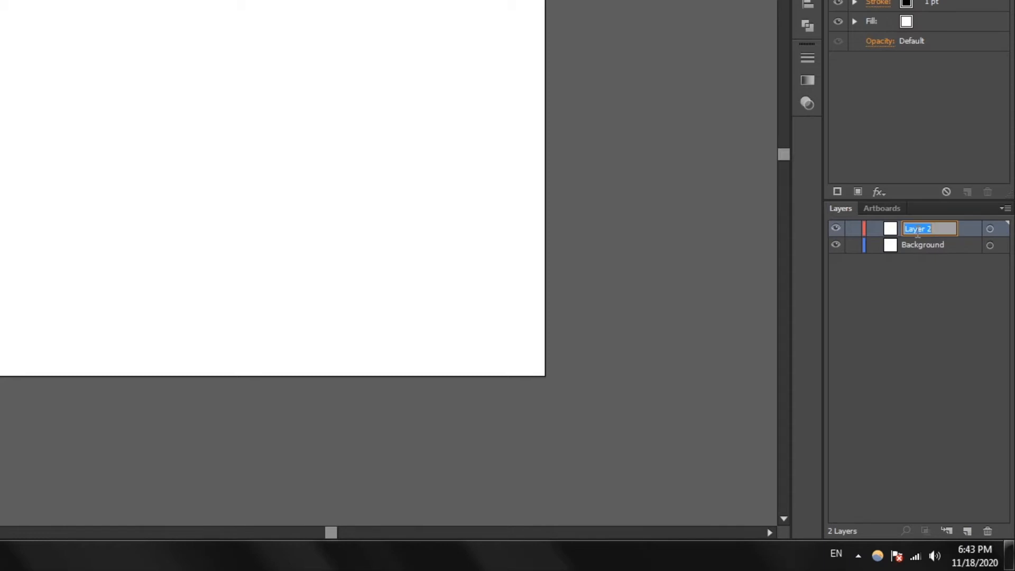
pyautogui.write('Pattern')
pyautogui.press('Return')
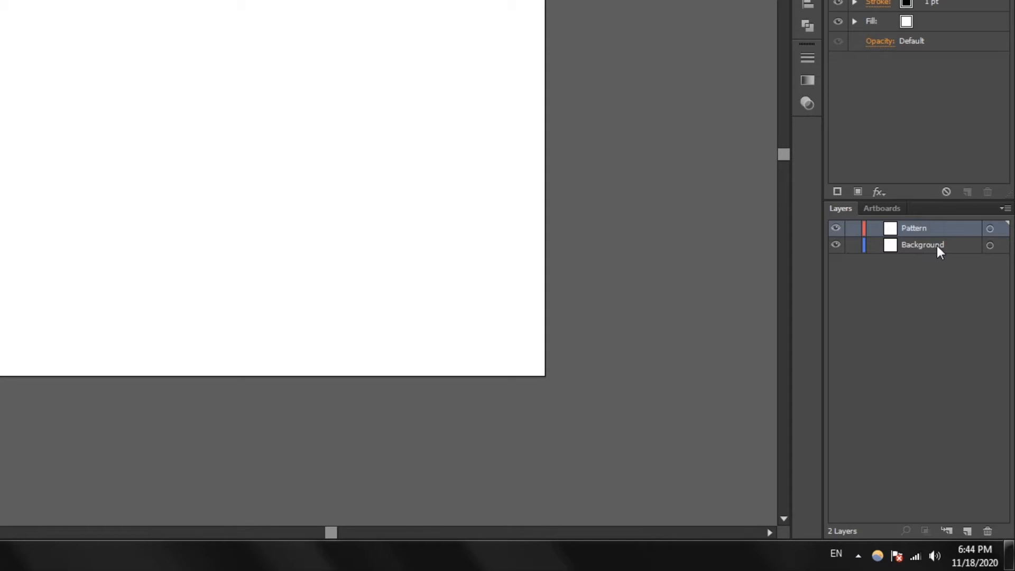
# - On the Background layer, draw a 960 x 560 px rectangle covering the whole artboard
pyautogui.click(922, 245)
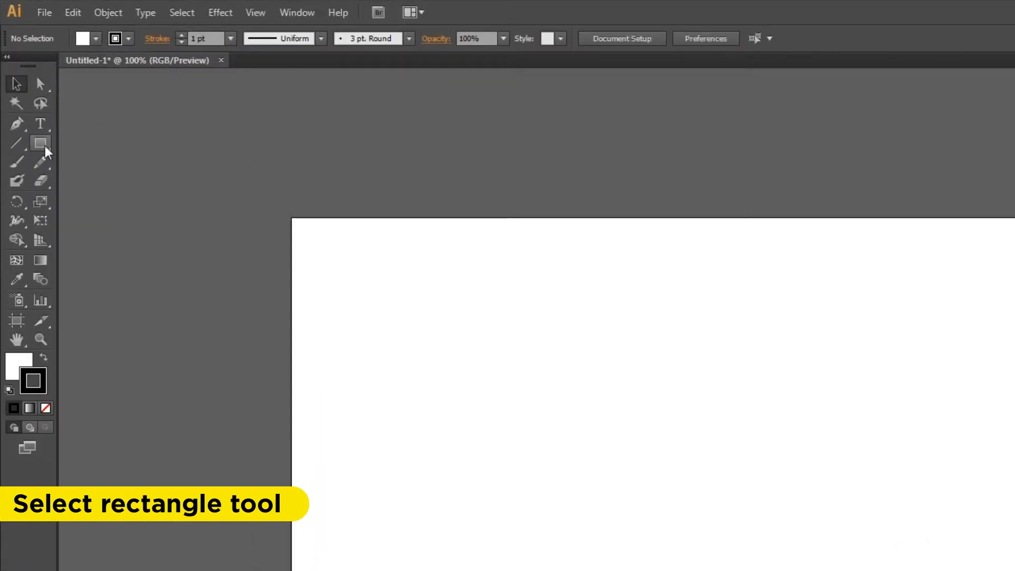
pyautogui.click(44, 147)
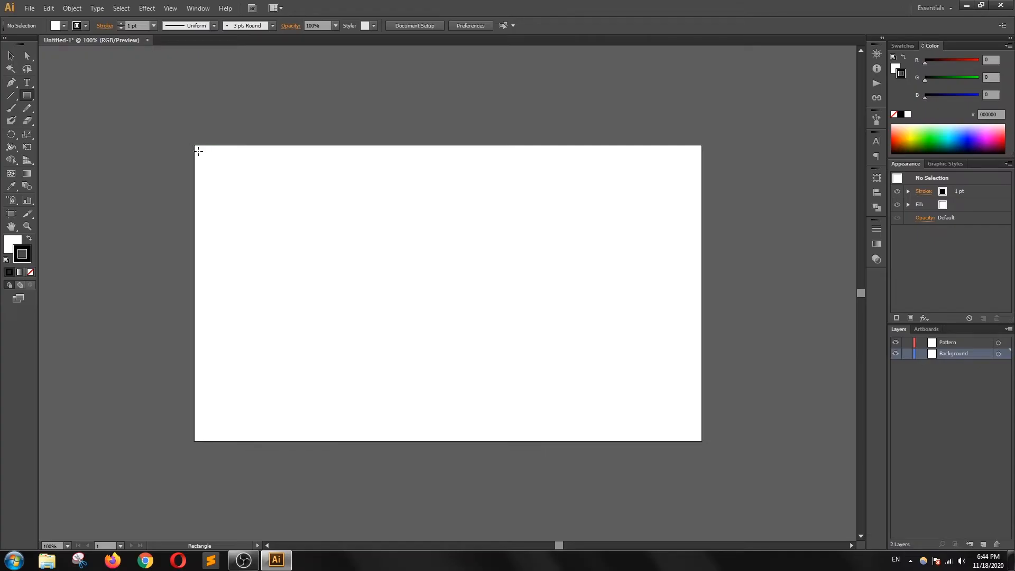
pyautogui.moveTo(195, 146); pyautogui.dragTo(702, 440)
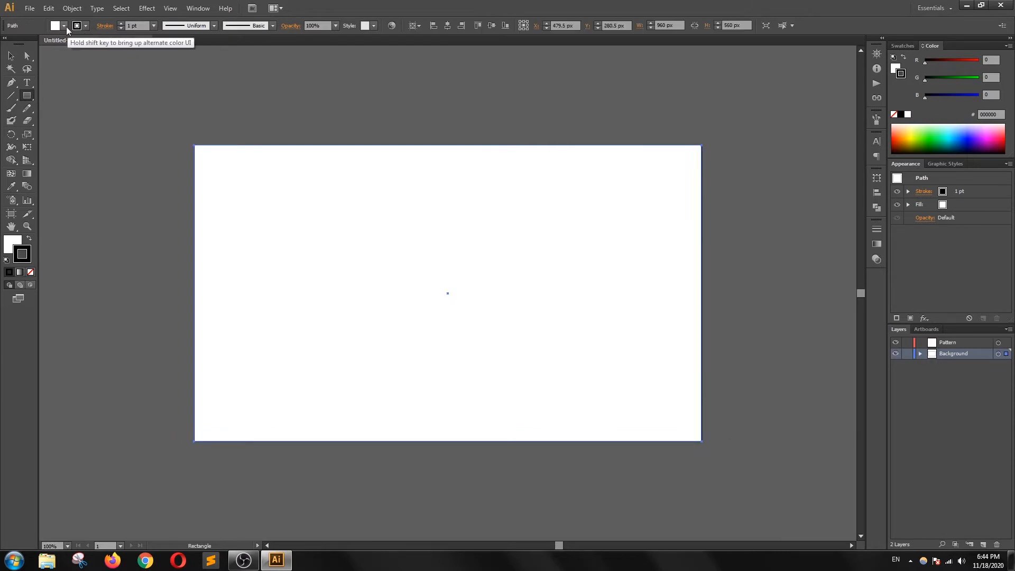
# - Remove the rectangle's stroke and fill it with the white-to-black gradient swatch
pyautogui.click(86, 28)
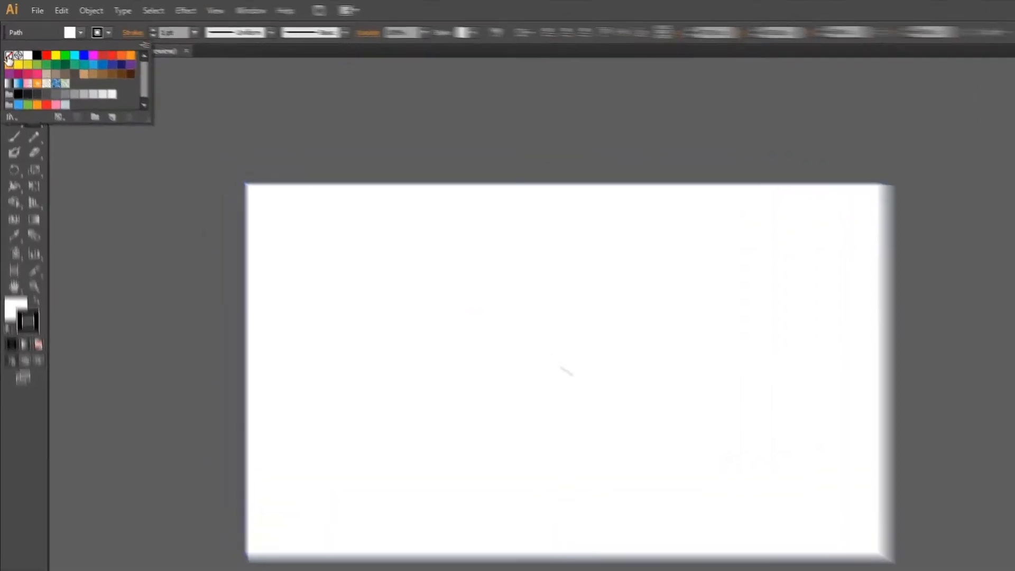
pyautogui.click(7, 44)
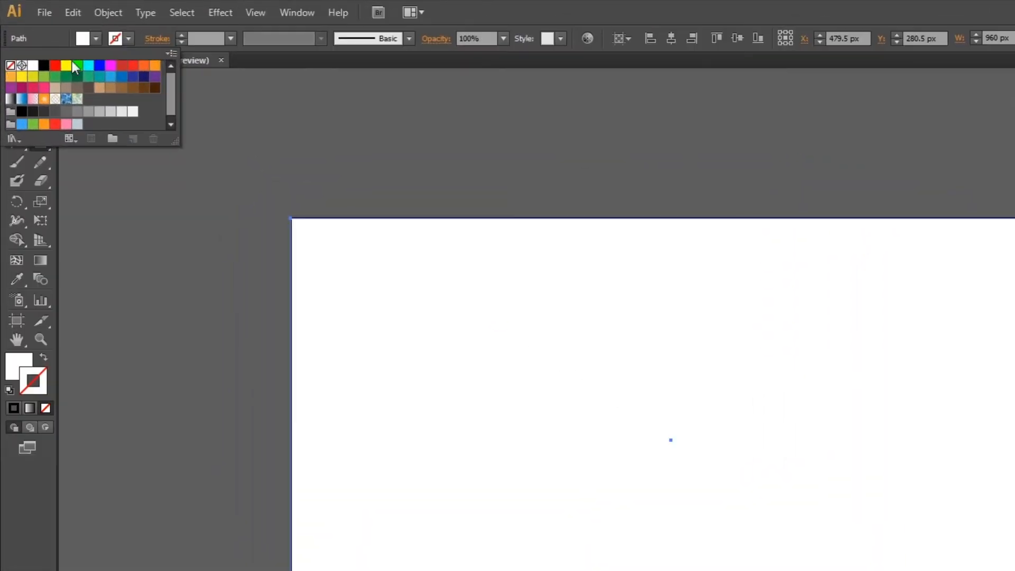
pyautogui.click(96, 41)
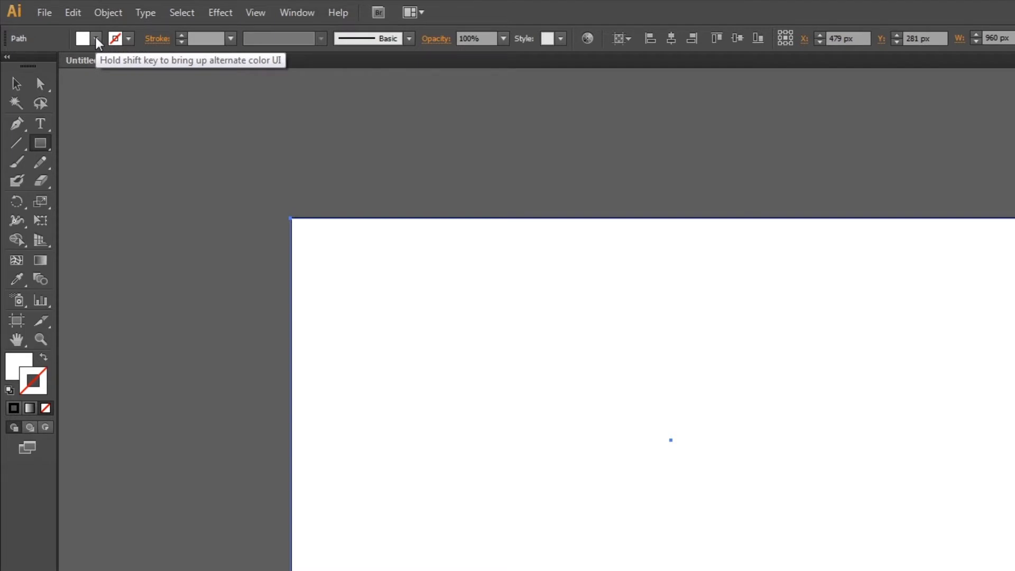
pyautogui.click(96, 39)
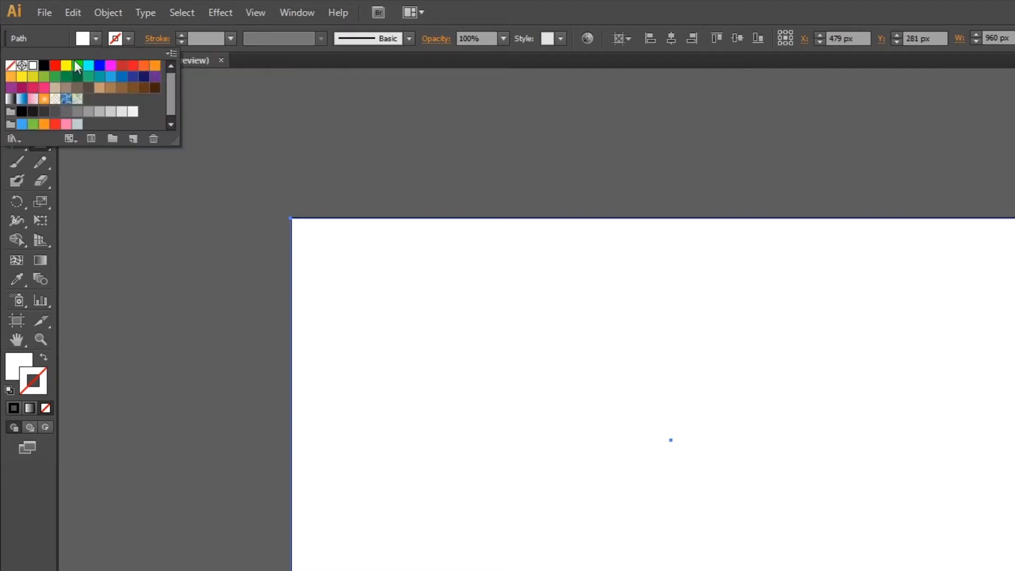
pyautogui.click(12, 102)
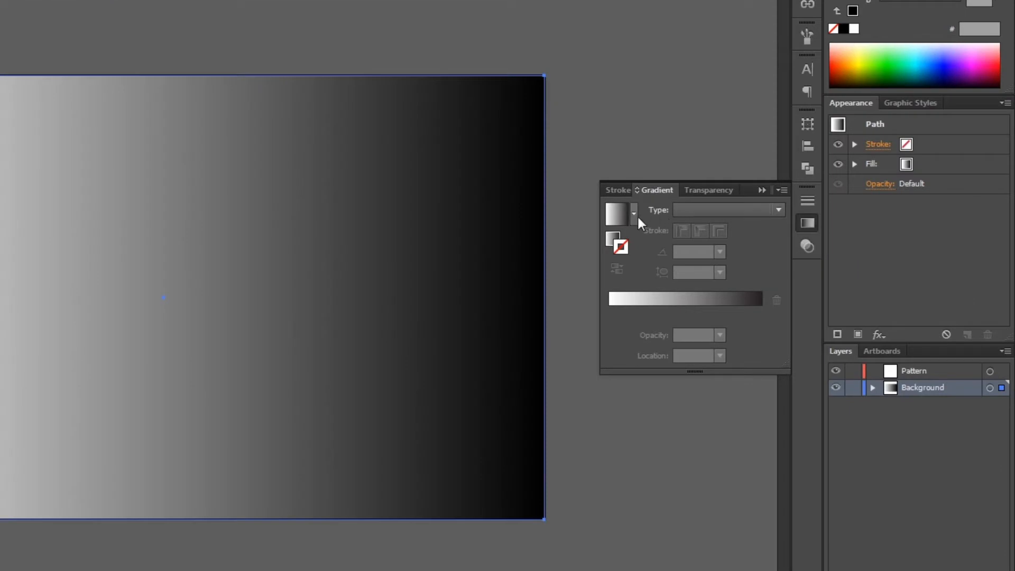
# - Apply a Radial gradient to the rectangle's stroke, and change its fill gradient to Radial as well
pyautogui.click(778, 210)
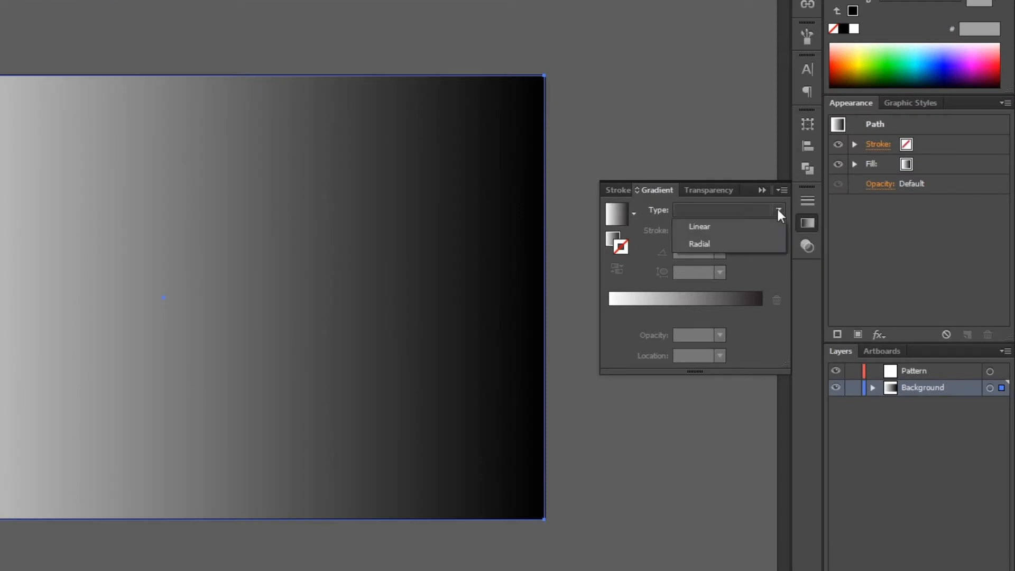
pyautogui.click(695, 244)
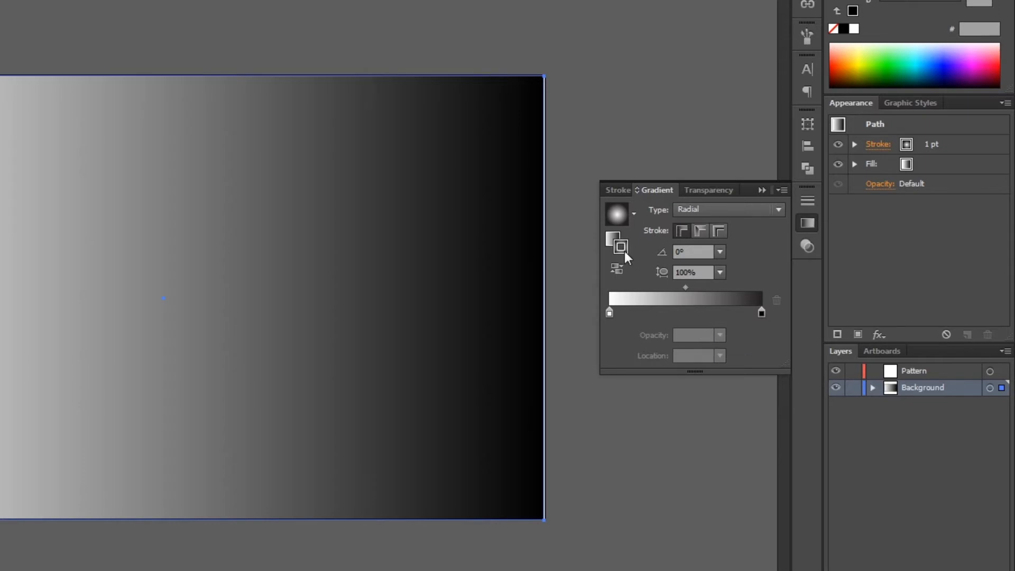
pyautogui.click(611, 236)
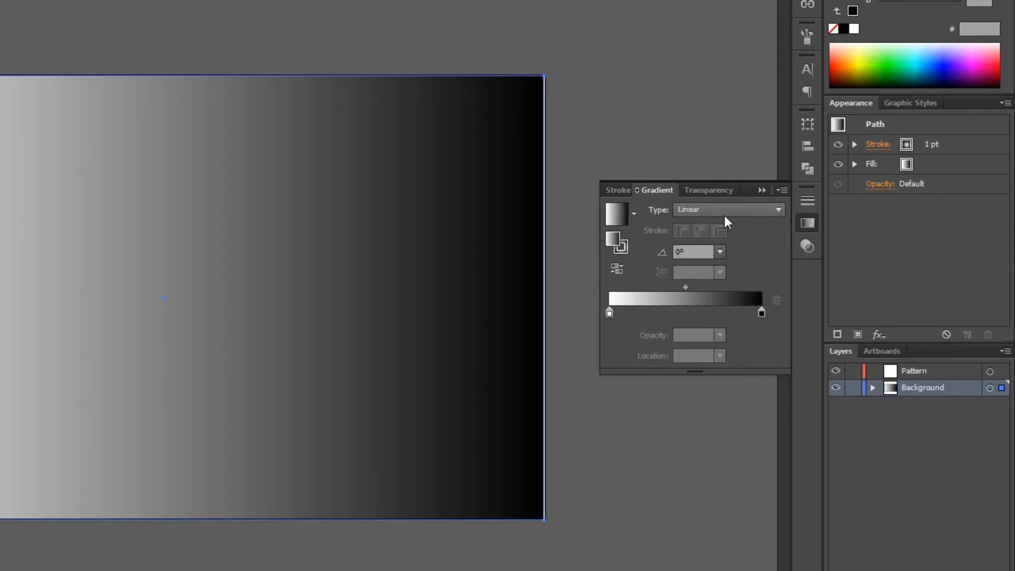
pyautogui.click(778, 210)
pyautogui.click(700, 243)
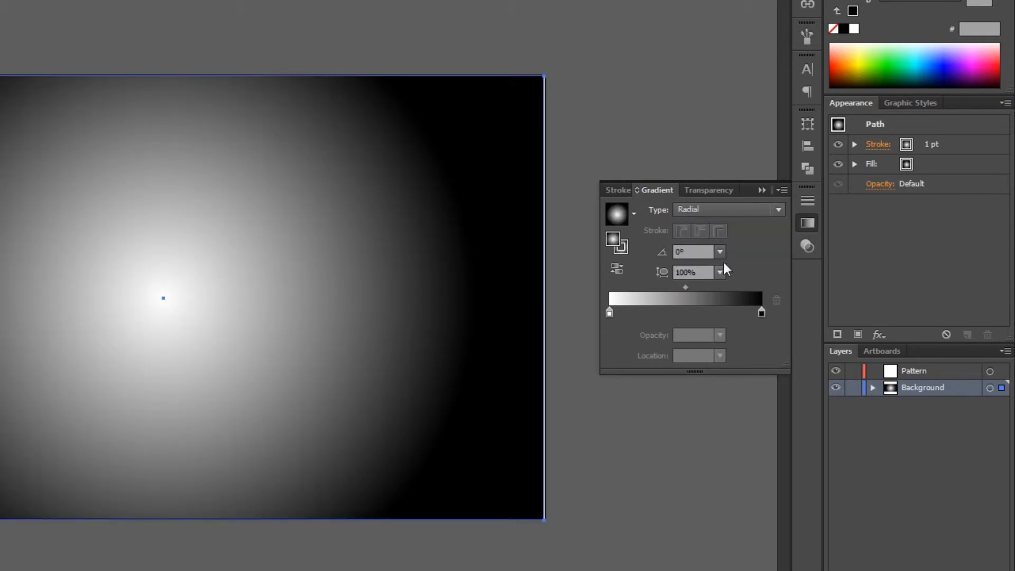
# - Switch the fill gradient's white stop to HSB and pick a dark blue, about hue 246°, saturation 100% and brightness 50%
pyautogui.doubleClick(610, 313)
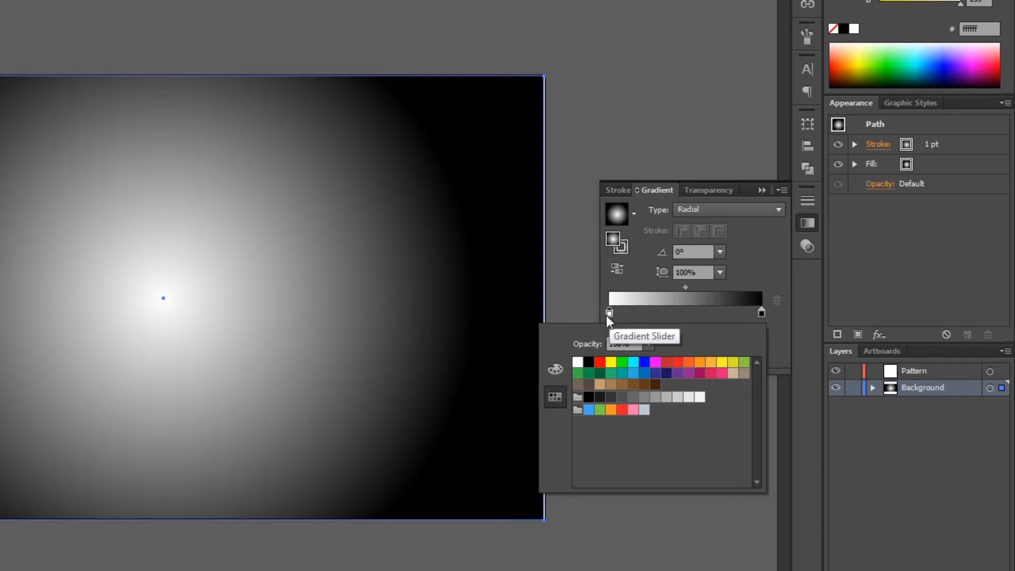
pyautogui.click(555, 369)
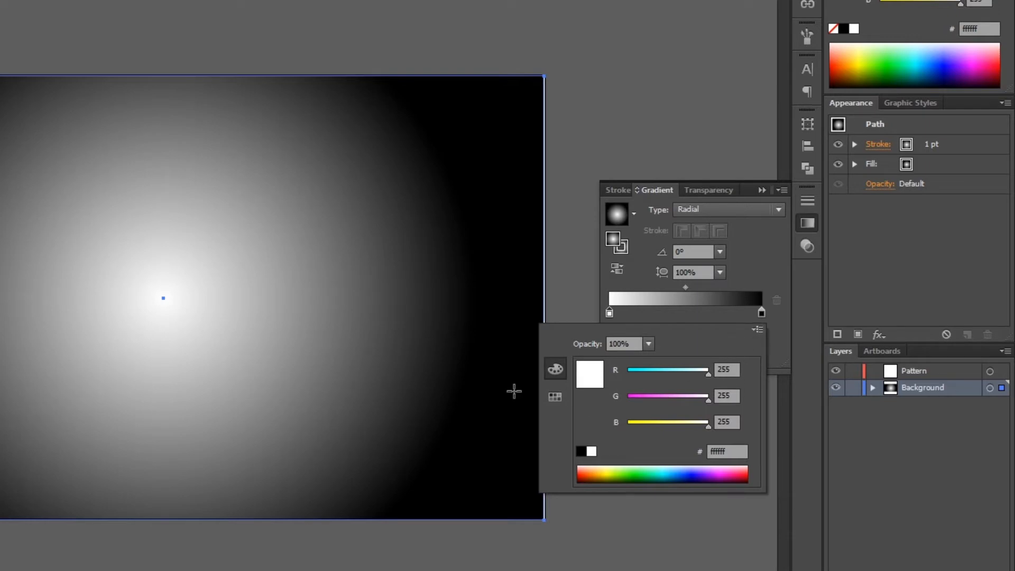
pyautogui.click(755, 330)
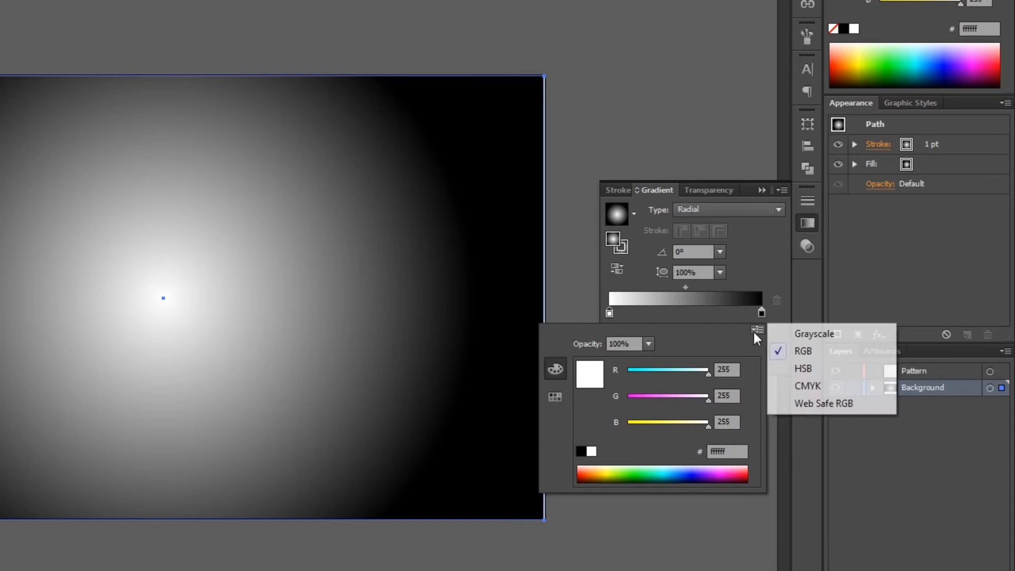
pyautogui.click(808, 370)
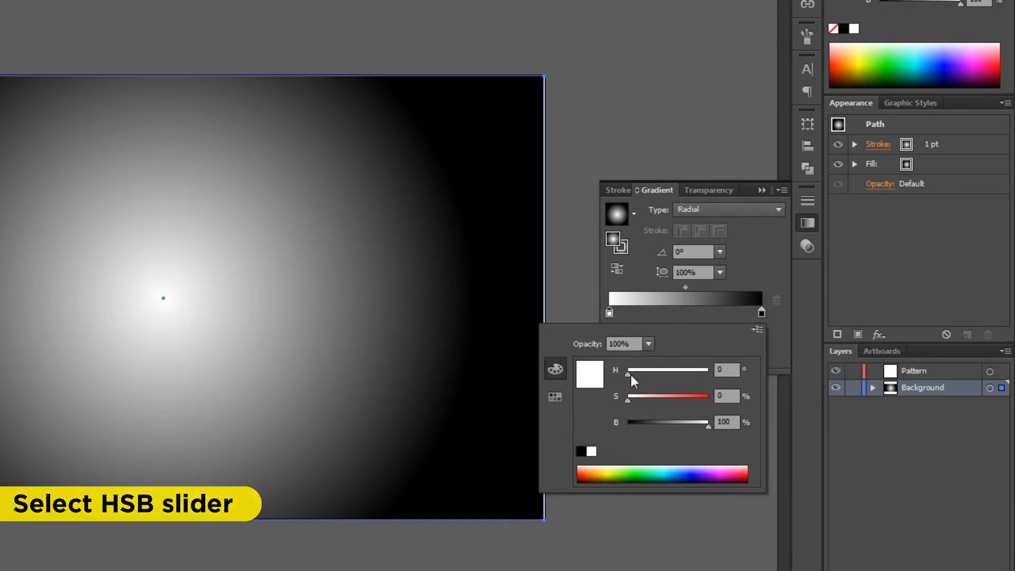
pyautogui.moveTo(629, 376); pyautogui.dragTo(645, 373)
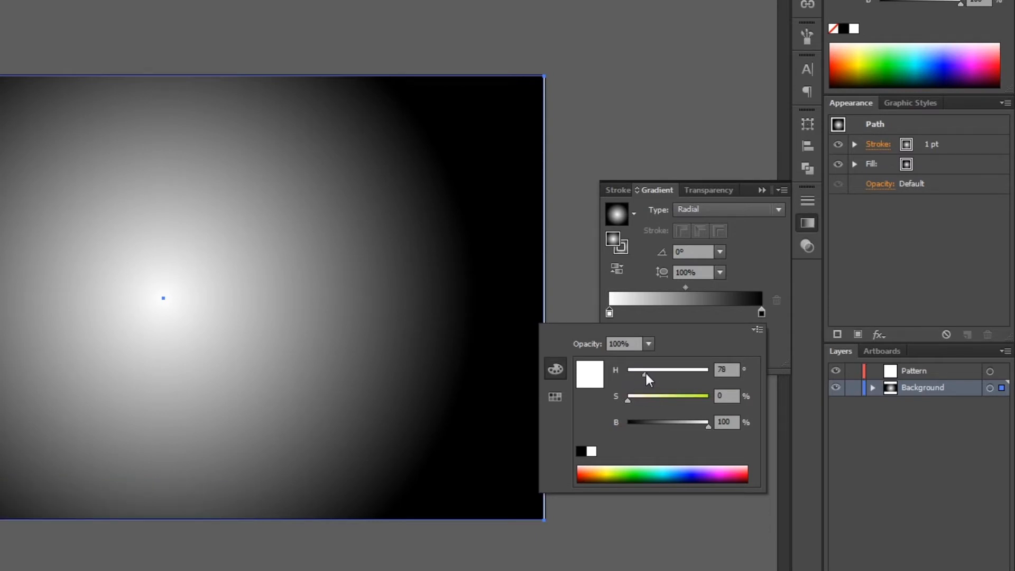
pyautogui.click(693, 477)
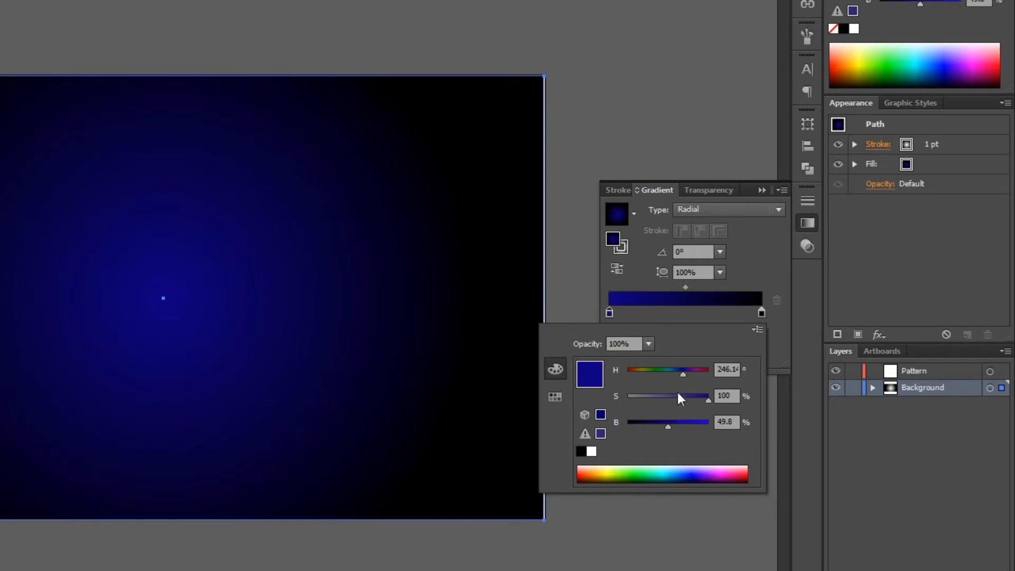
# - Shift the blue gradient stop's hue to about 232° and lower its brightness to just under 39%
pyautogui.moveTo(683, 373); pyautogui.dragTo(686, 373)
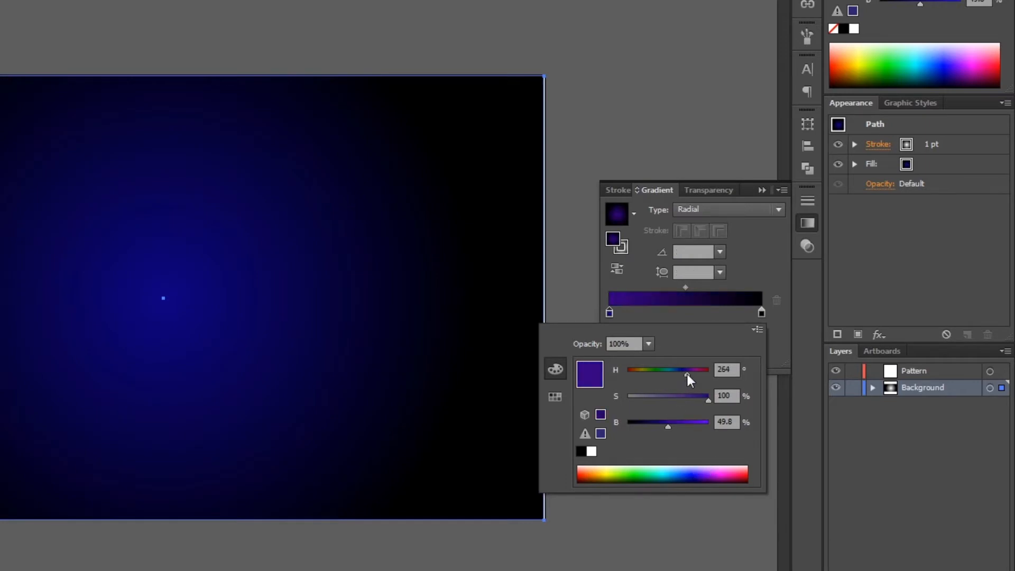
pyautogui.moveTo(686, 372); pyautogui.dragTo(680, 375)
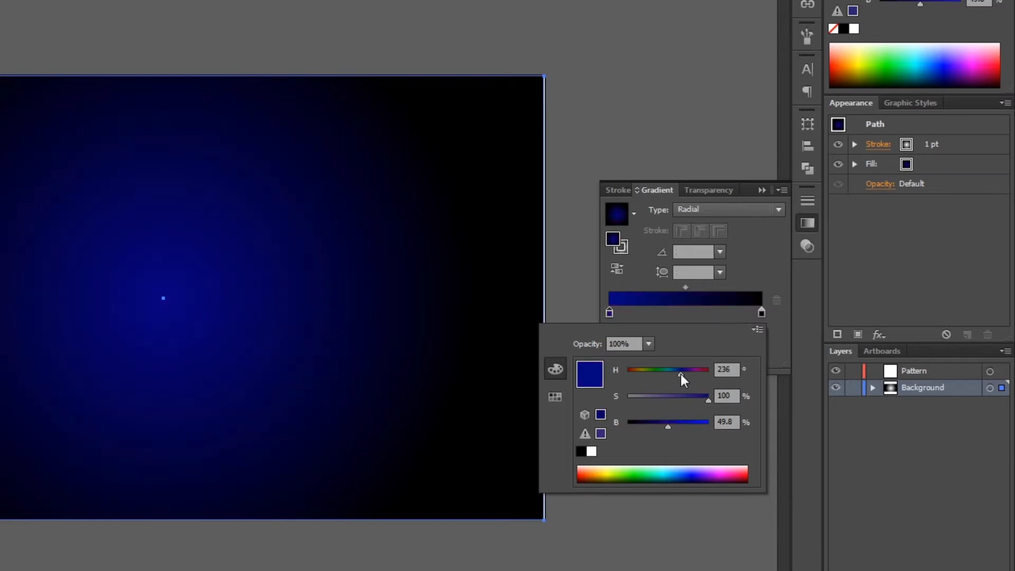
pyautogui.moveTo(681, 372); pyautogui.dragTo(679, 375)
pyautogui.moveTo(666, 425); pyautogui.dragTo(657, 427)
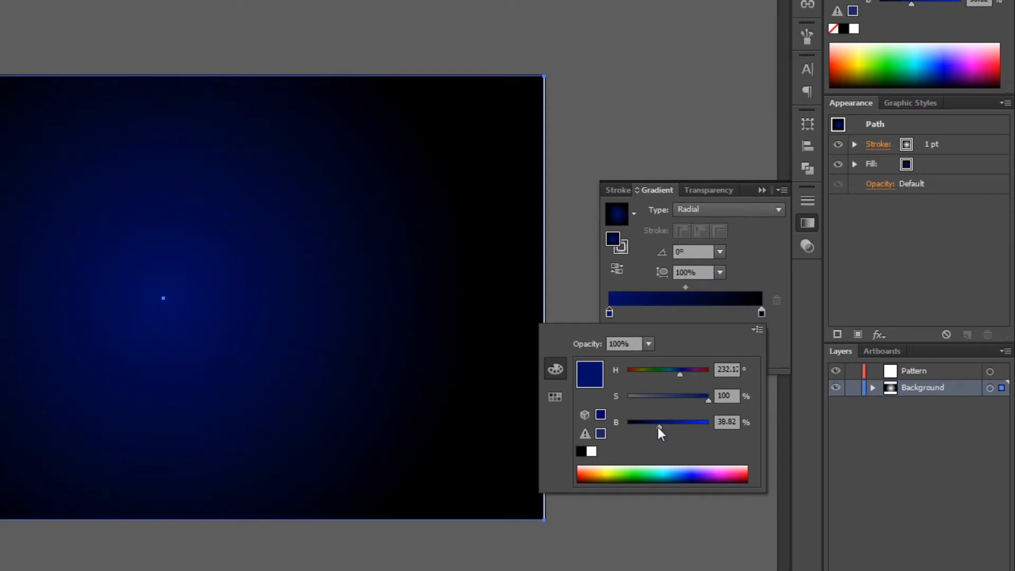
pyautogui.moveTo(657, 427); pyautogui.dragTo(655, 427)
# - Switch the gradient's black outer stop to HSB color mode and close the gradient settings
pyautogui.click(760, 312)
pyautogui.doubleClick(760, 312)
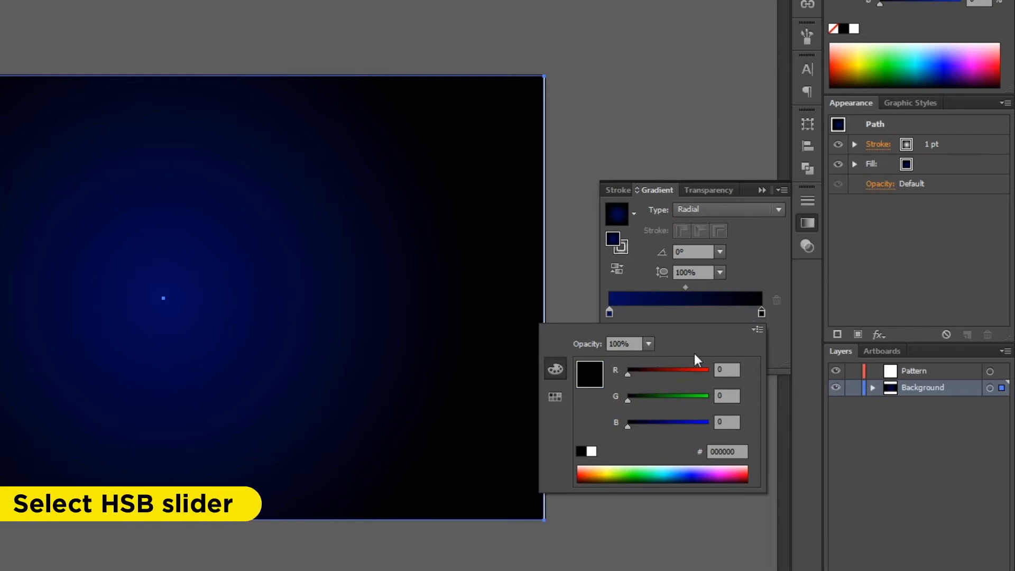
pyautogui.click(756, 329)
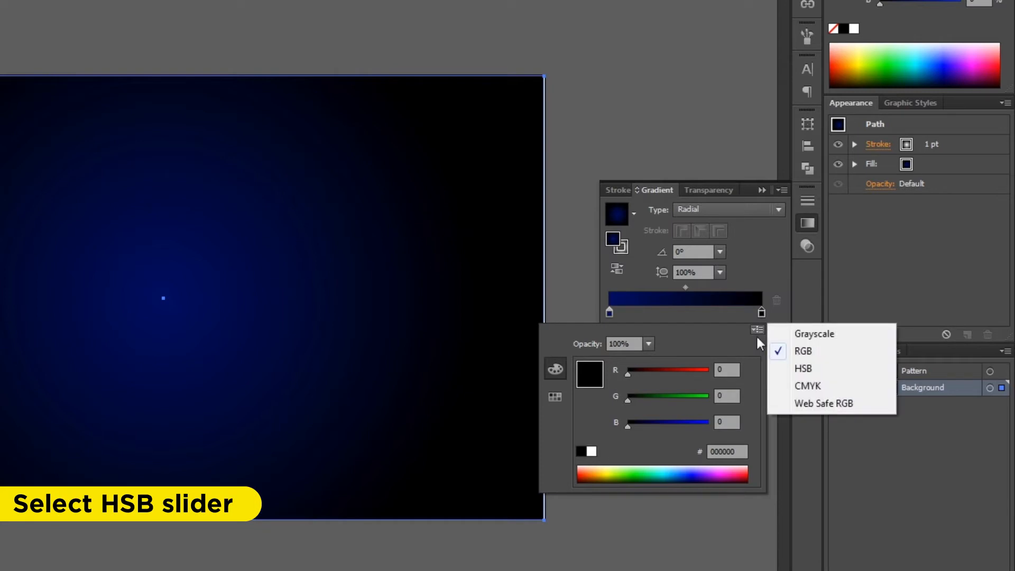
pyautogui.click(808, 370)
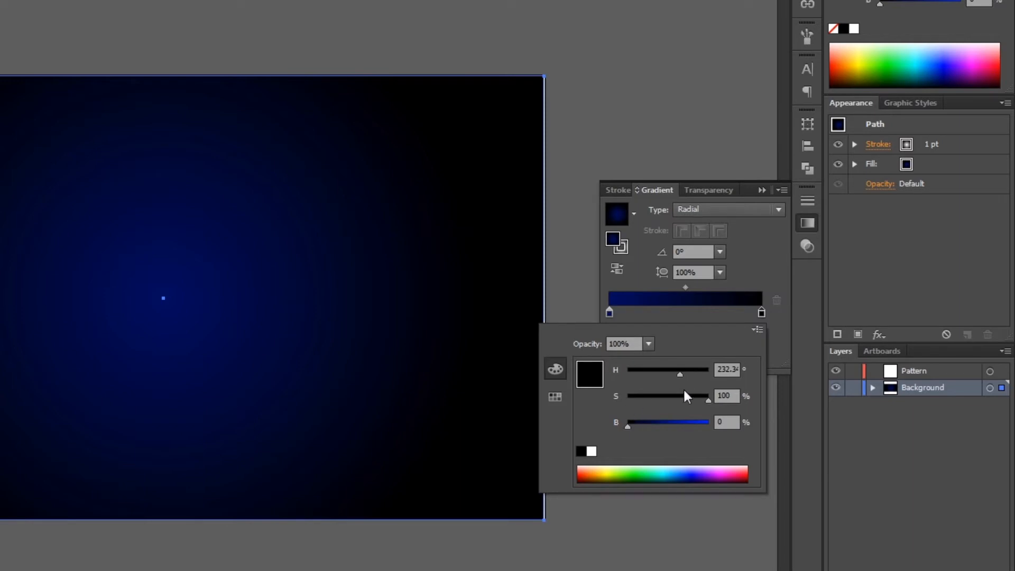
pyautogui.click(778, 335)
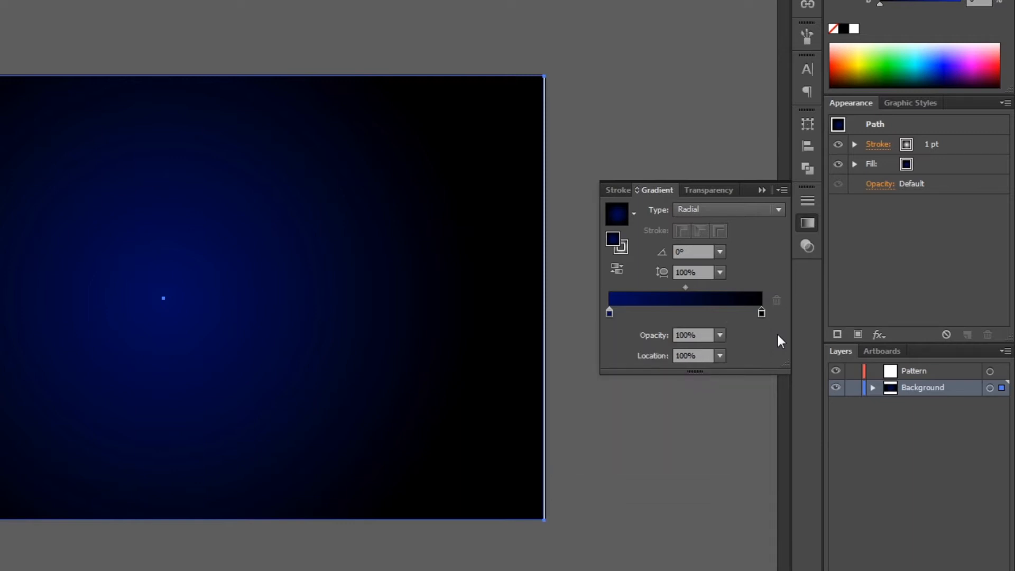
pyautogui.click(808, 224)
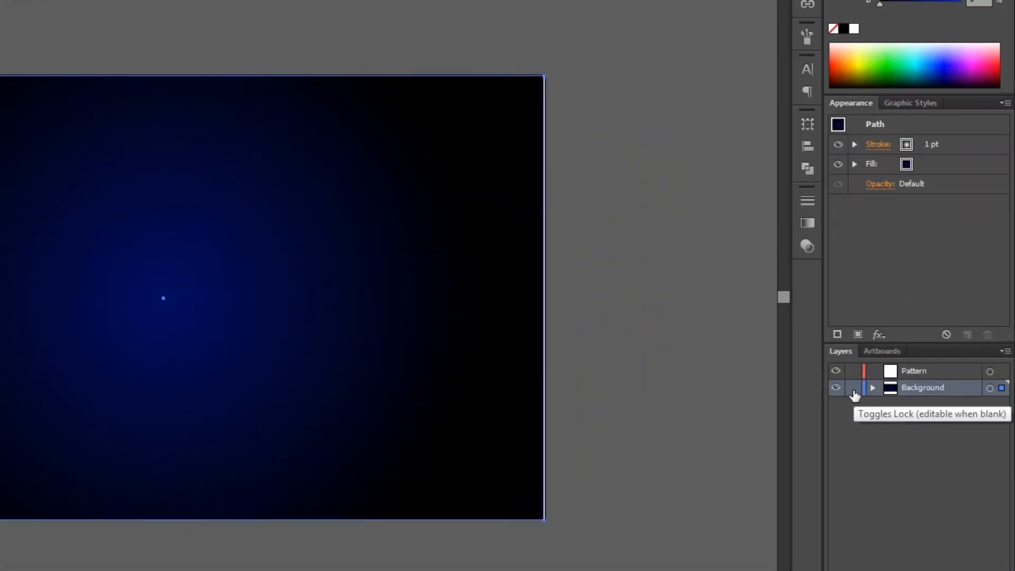
# - Lock the Background layer and make the Pattern layer active
pyautogui.click(853, 388)
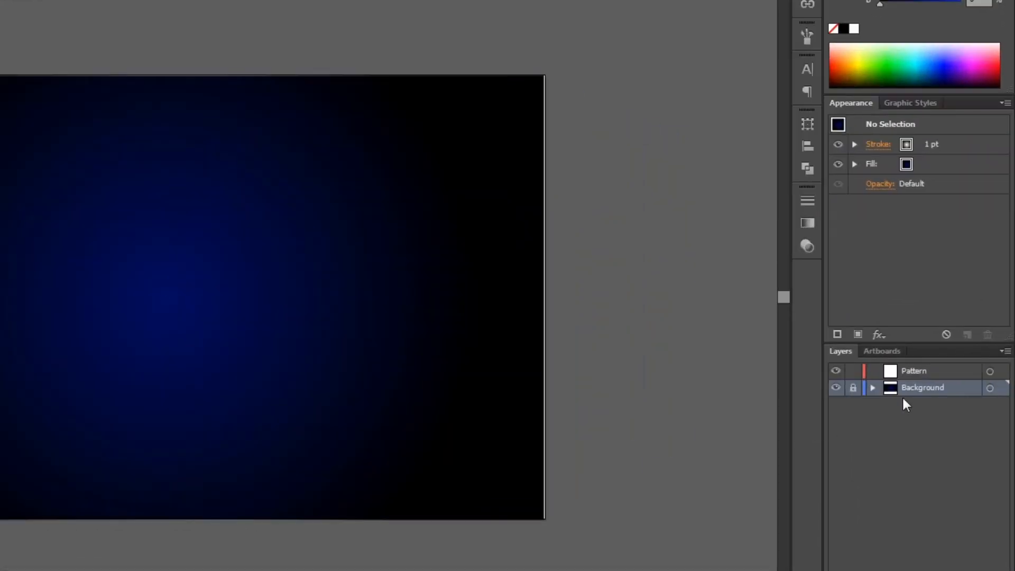
pyautogui.click(935, 376)
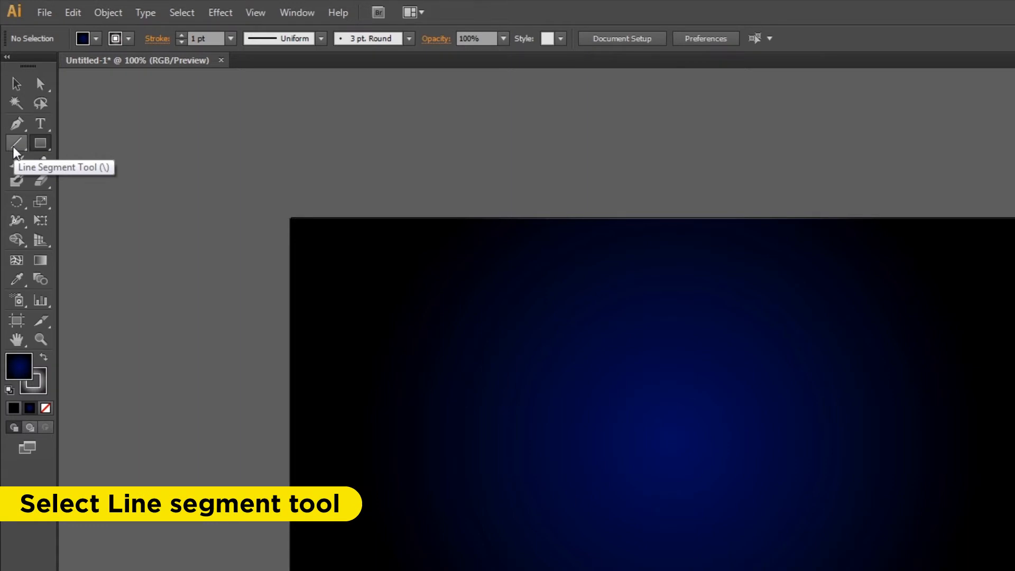
# - Choose the Line Segment tool and set it to no fill with a white stroke
pyautogui.click(13, 148)
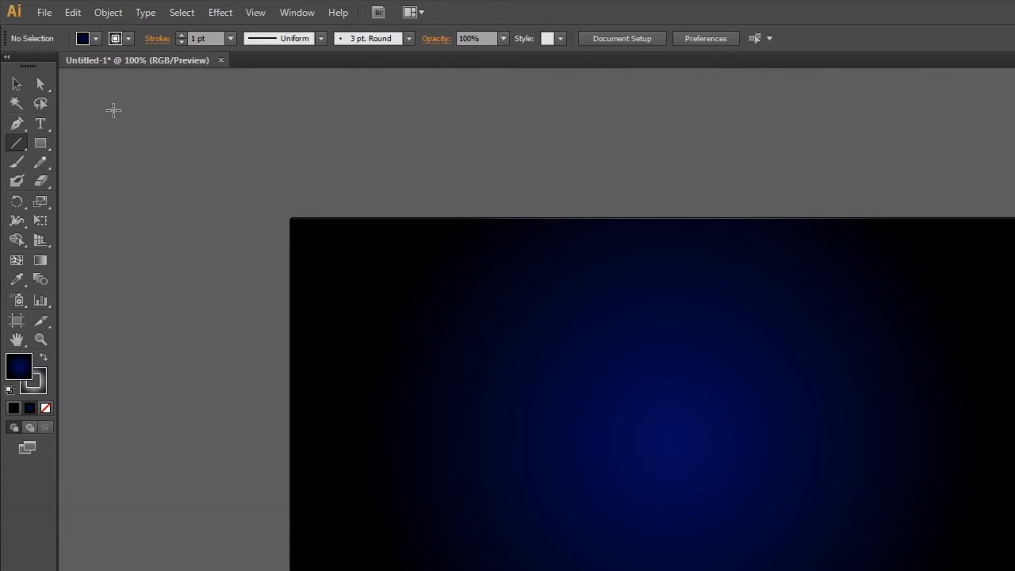
pyautogui.click(92, 40)
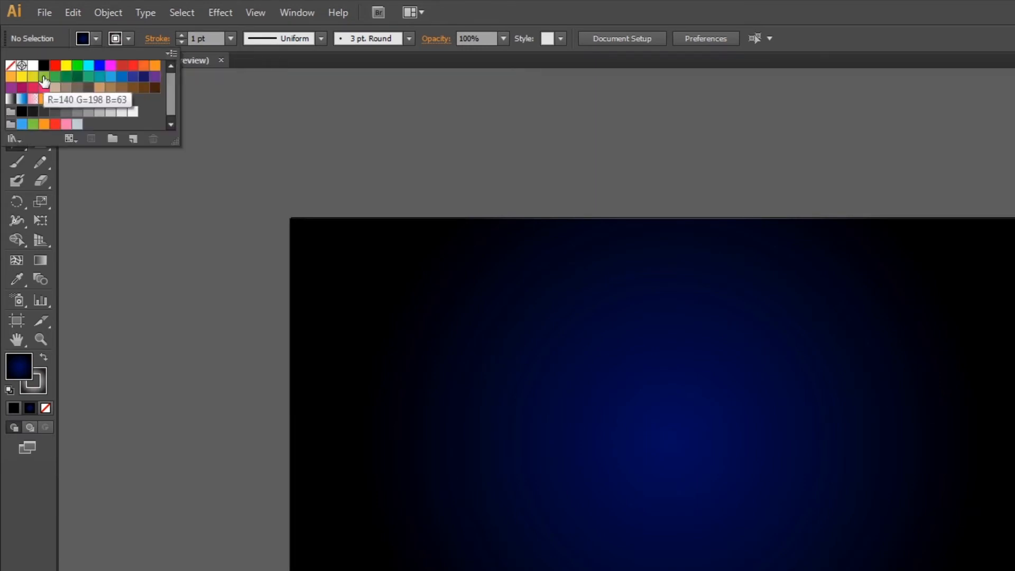
pyautogui.click(10, 65)
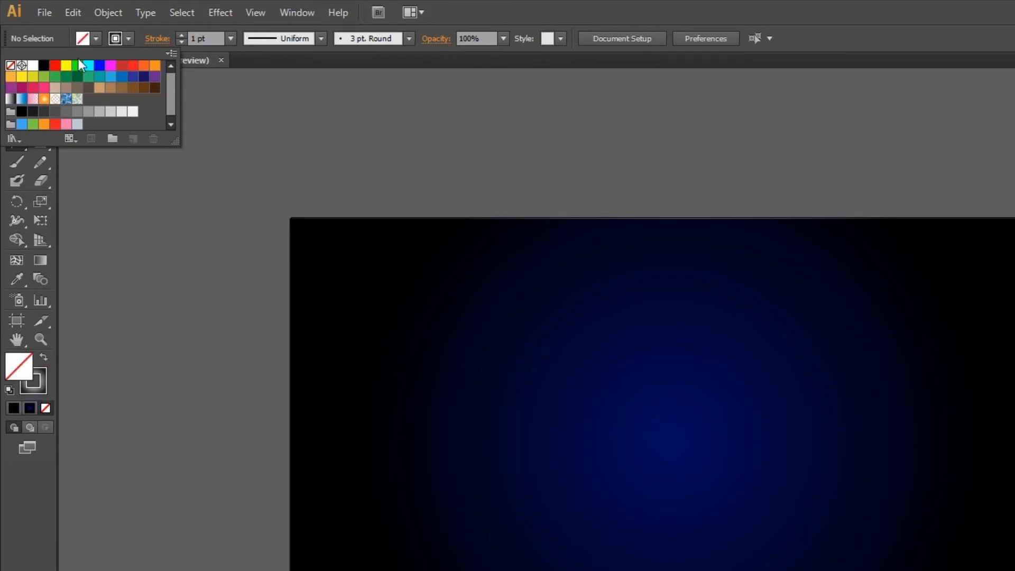
pyautogui.click(128, 40)
pyautogui.click(32, 67)
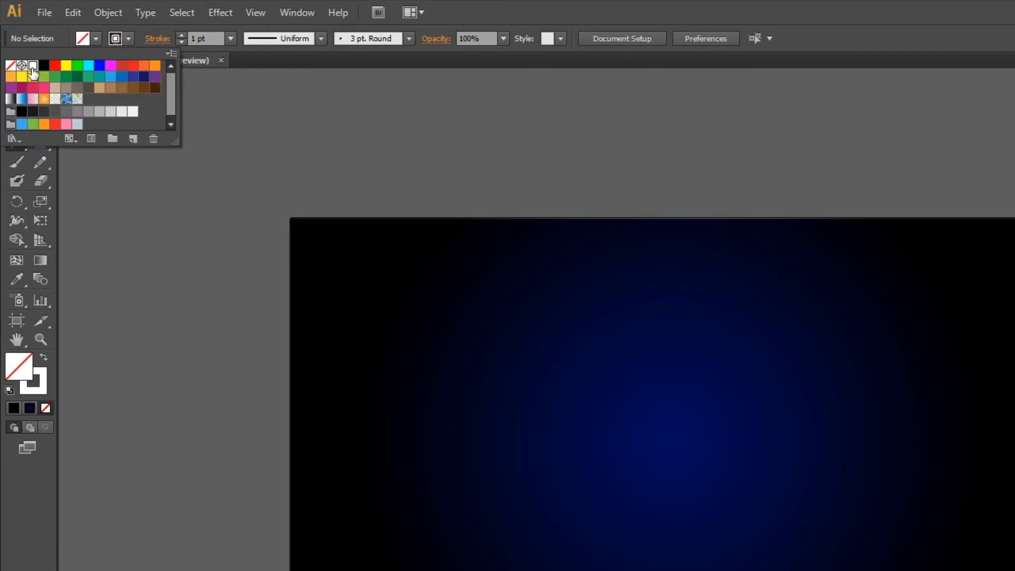
pyautogui.click(624, 3)
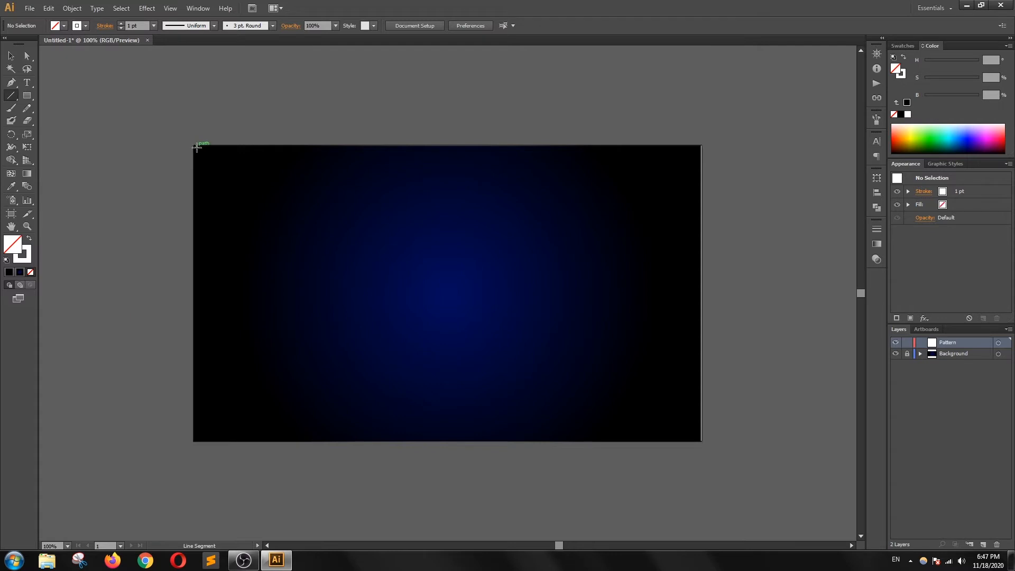
pyautogui.moveTo(195, 146); pyautogui.dragTo(701, 146)
pyautogui.click(702, 147)
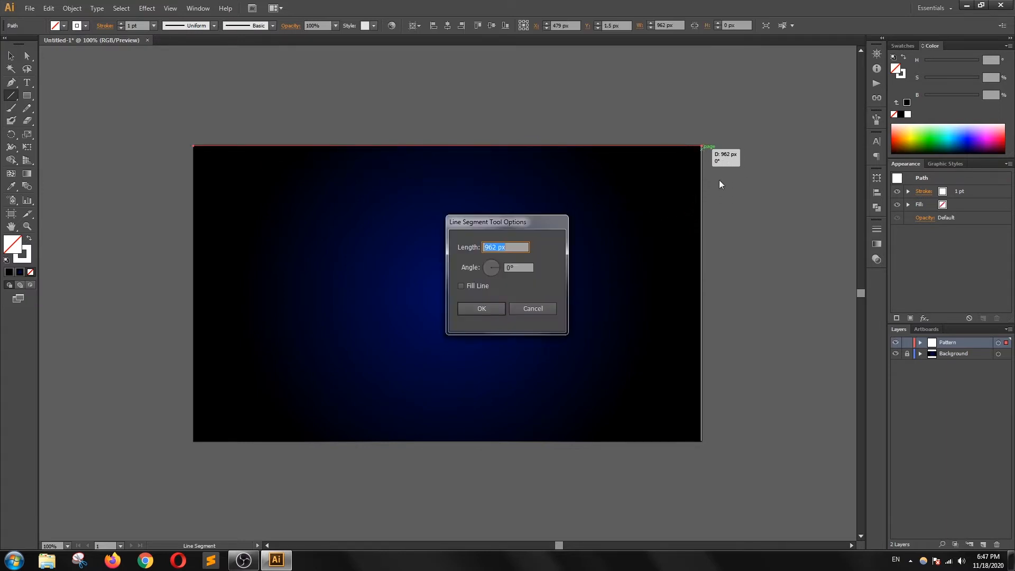
pyautogui.click(544, 307)
pyautogui.hotkey('ctrl', 'shift', 'a')
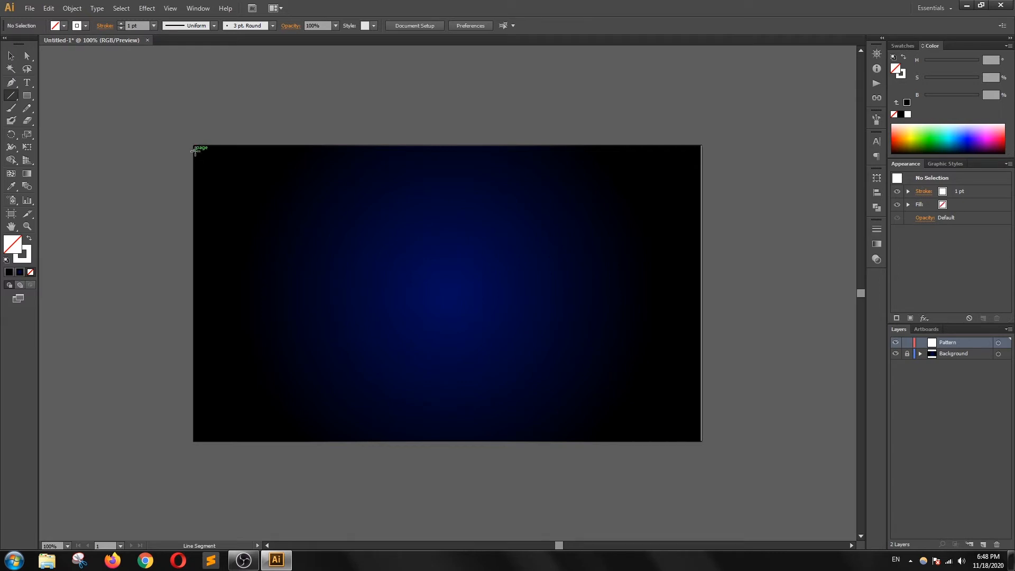
# - Draw a horizontal line about 960 px long across the artboard's upper edge, from corner to corner
pyautogui.moveTo(194, 146); pyautogui.dragTo(701, 145)
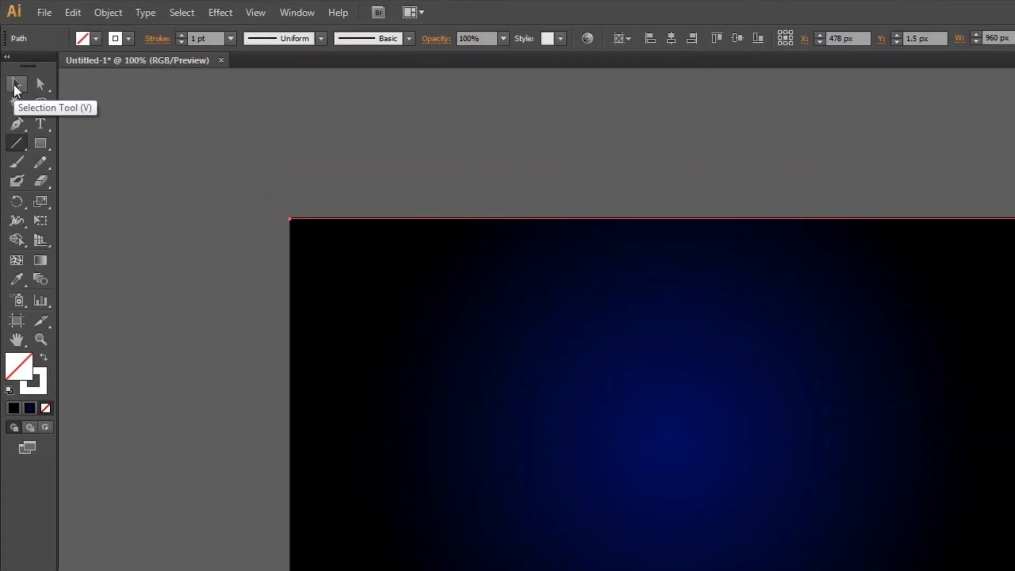
pyautogui.click(13, 84)
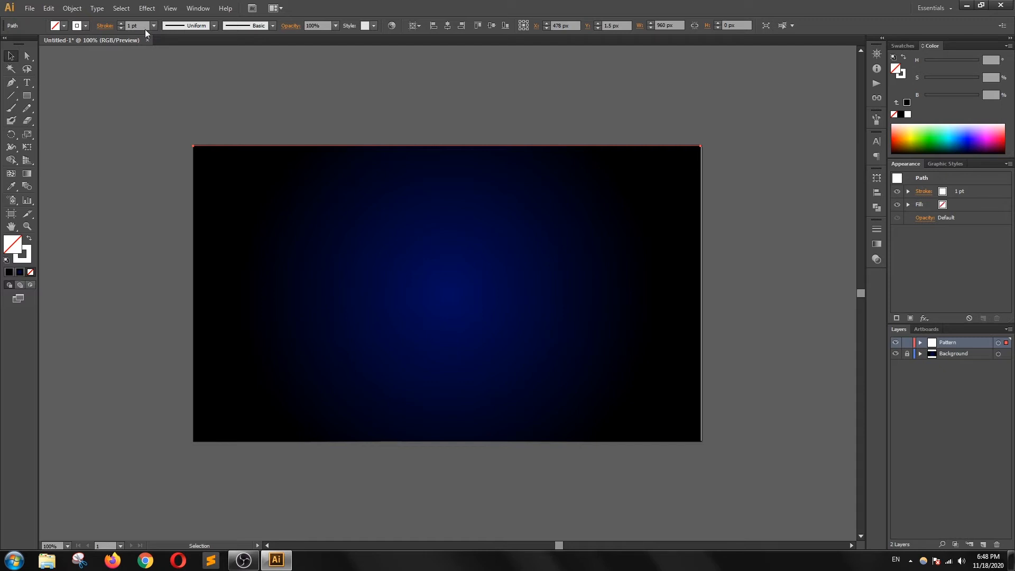
# - Start a Distort & Transform > Transform effect on the line with preview on and a vertical move of 10 px
pyautogui.click(148, 9)
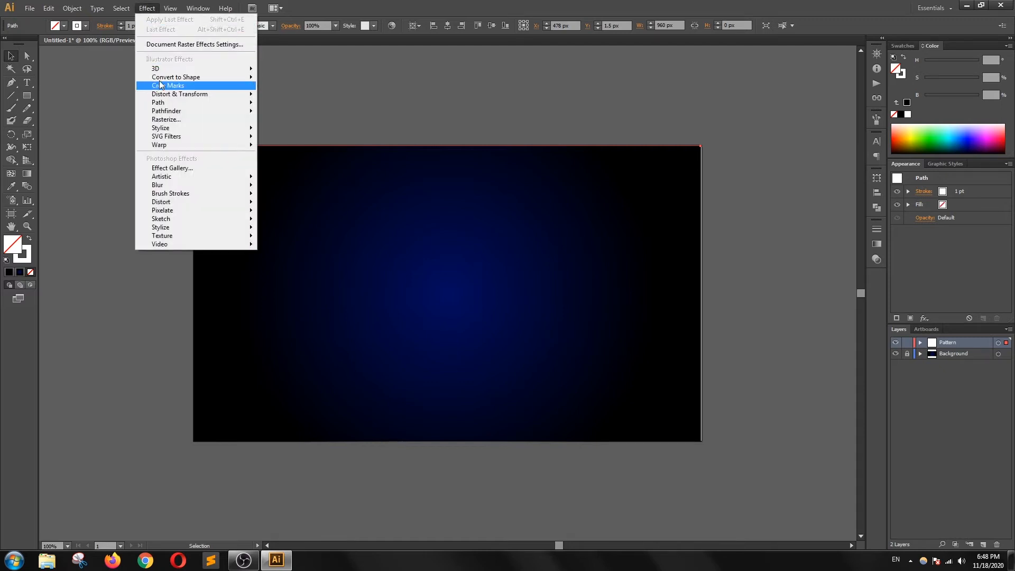
pyautogui.moveTo(171, 95)
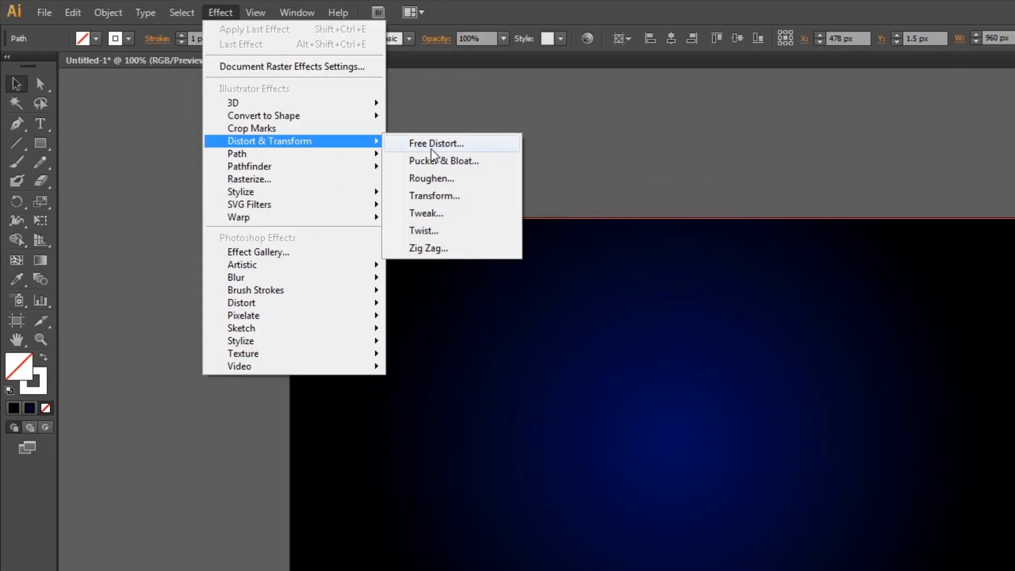
pyautogui.click(444, 200)
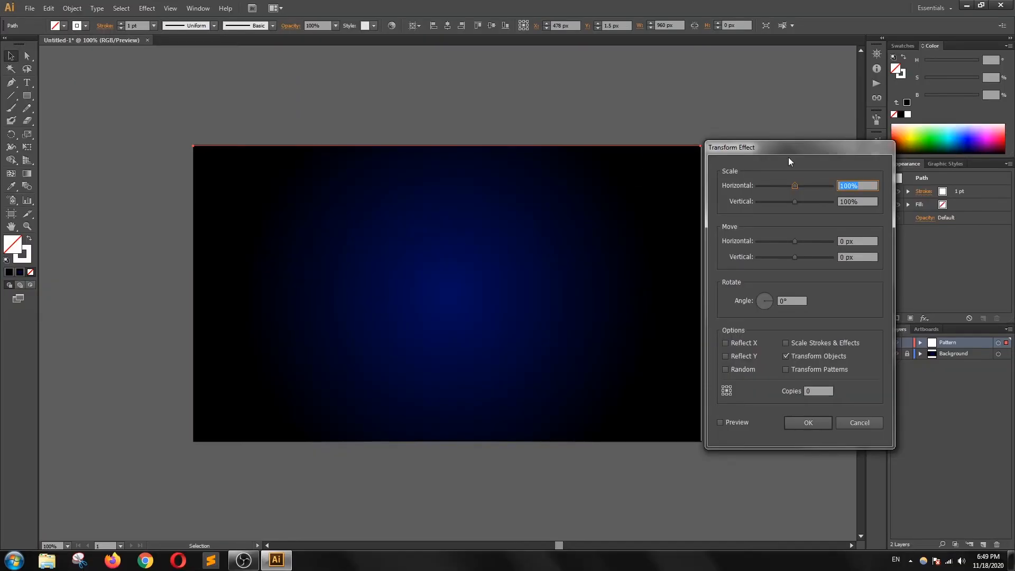
pyautogui.moveTo(773, 146); pyautogui.dragTo(816, 110)
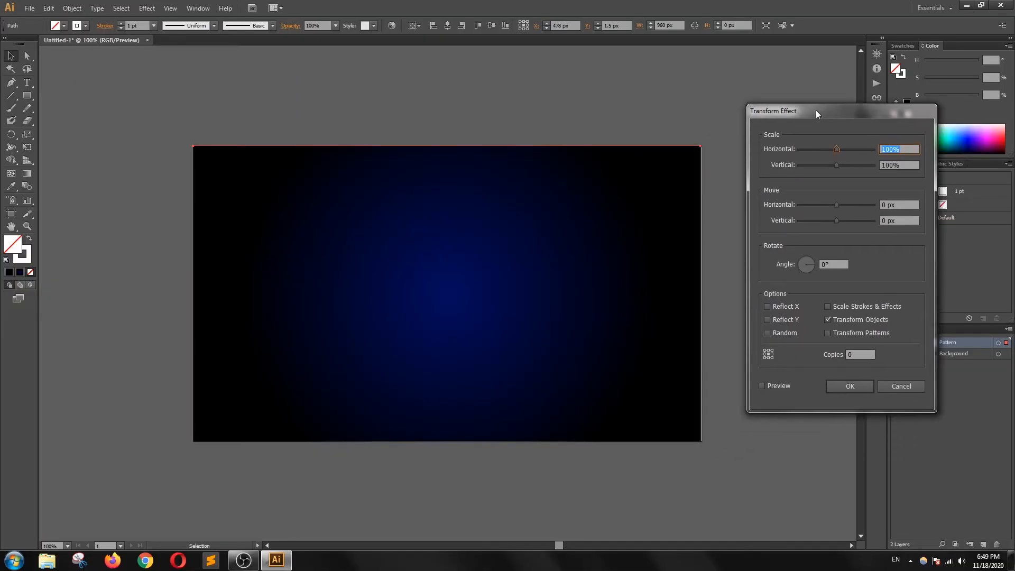
pyautogui.click(762, 386)
pyautogui.click(884, 220)
pyautogui.write('10')
pyautogui.press('Tab')
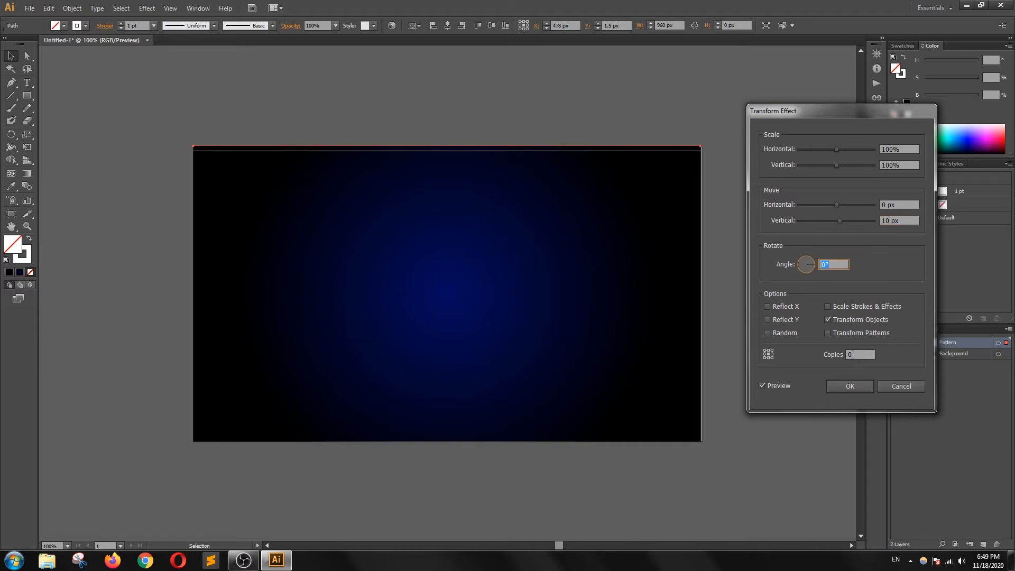
# - Set the Transform effect to 56 copies so the lines fill the artboard, and apply it
pyautogui.click(855, 354)
pyautogui.press('Up')
pyautogui.press('Up')
pyautogui.press('Up')
pyautogui.press('Up')
pyautogui.press('Up')
pyautogui.press('Up')
pyautogui.press('Up')
pyautogui.press('Up')
pyautogui.press('Up')
pyautogui.press('Up')
pyautogui.press('Up')
pyautogui.press('Up')
pyautogui.press('Up')
pyautogui.press('Up')
pyautogui.press('Up')
pyautogui.press('Up')
pyautogui.press('Up')
pyautogui.press('Up')
pyautogui.press('Up')
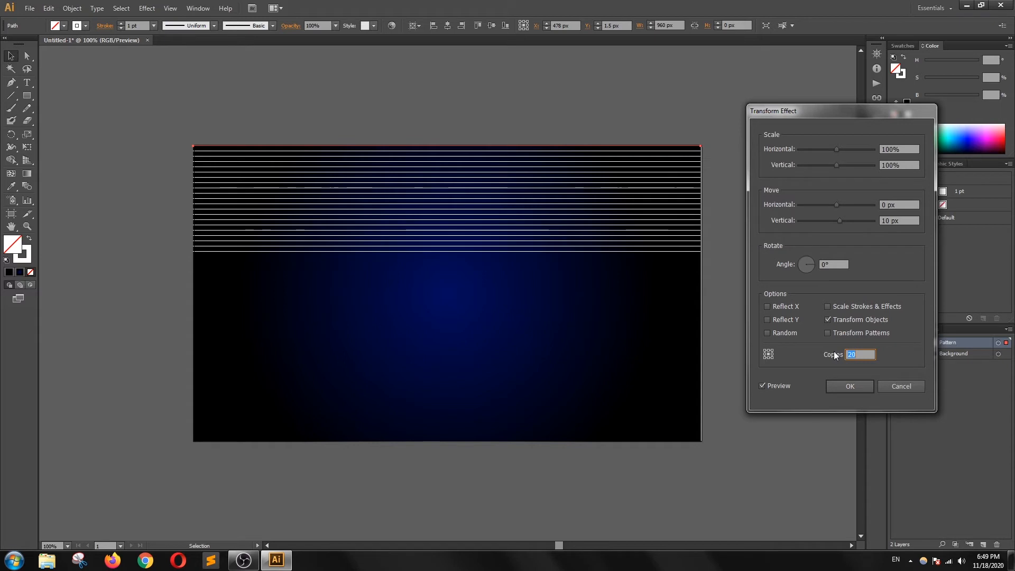
pyautogui.press('Up')
pyautogui.press('Up')
pyautogui.press('Up')
pyautogui.press('Up')
pyautogui.press('Up')
pyautogui.press('Up')
pyautogui.press('Up')
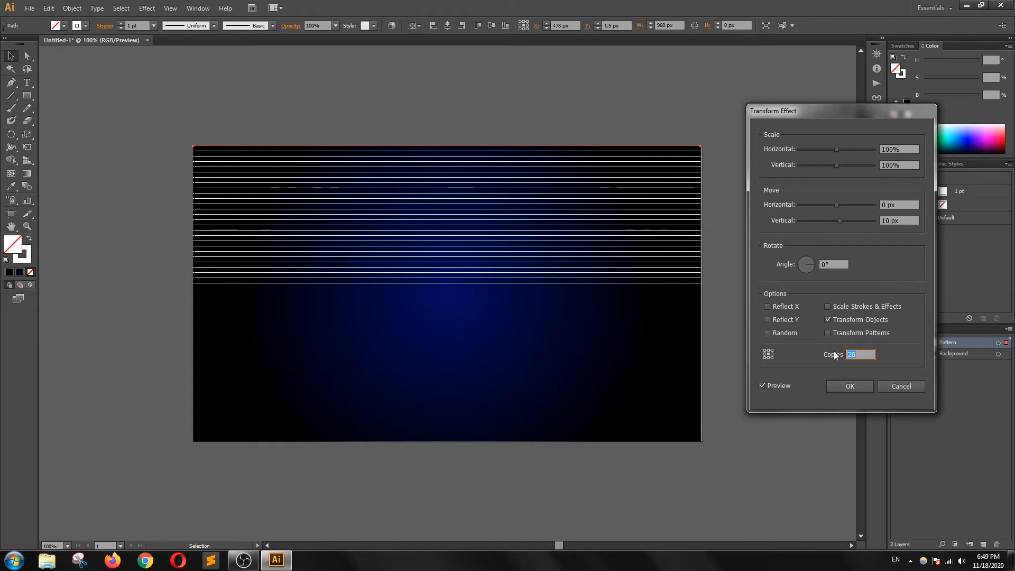
pyautogui.press('Up')
pyautogui.press('Up')
pyautogui.press('Up')
pyautogui.press('Up')
pyautogui.press('Up')
pyautogui.press('Up')
pyautogui.press('Up')
pyautogui.press('Up')
pyautogui.press('Up')
pyautogui.press('Up')
pyautogui.press('Up')
pyautogui.press('Up')
pyautogui.press('Up')
pyautogui.press('Up')
pyautogui.press('Up')
pyautogui.press('Up')
pyautogui.press('Up')
pyautogui.press('Up')
pyautogui.press('Up')
pyautogui.press('Up')
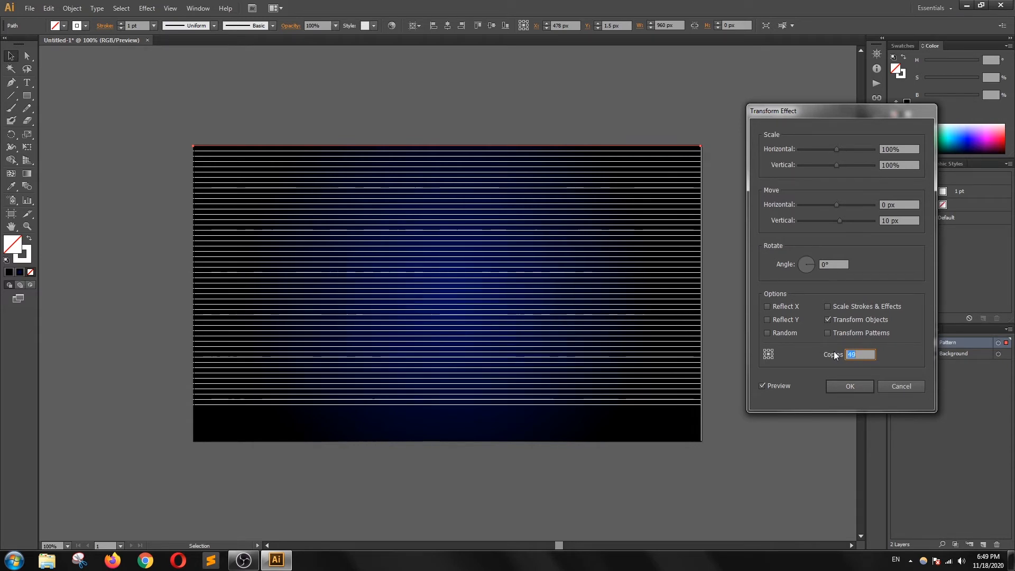
pyautogui.press('Up')
pyautogui.press('Up')
pyautogui.press('Up')
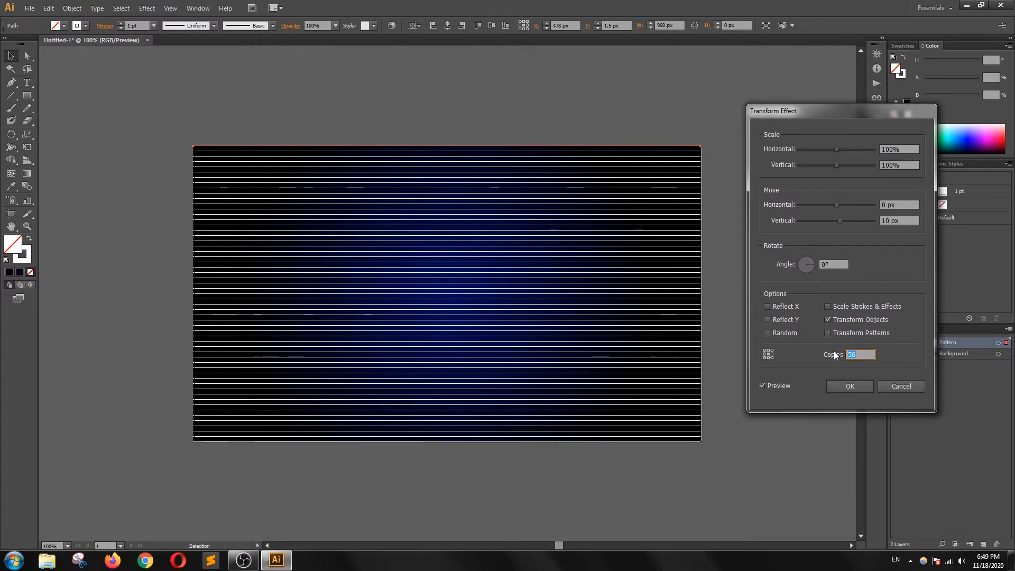
pyautogui.click(849, 386)
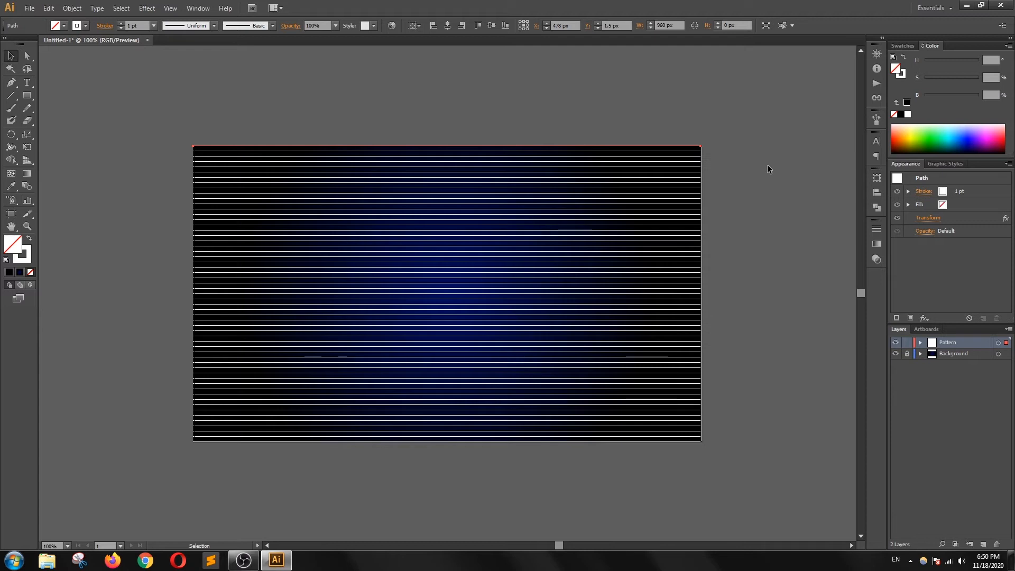
# - Make an envelope mesh from the line pattern with 1 row and 1 column, previewing it before applying
pyautogui.click(73, 9)
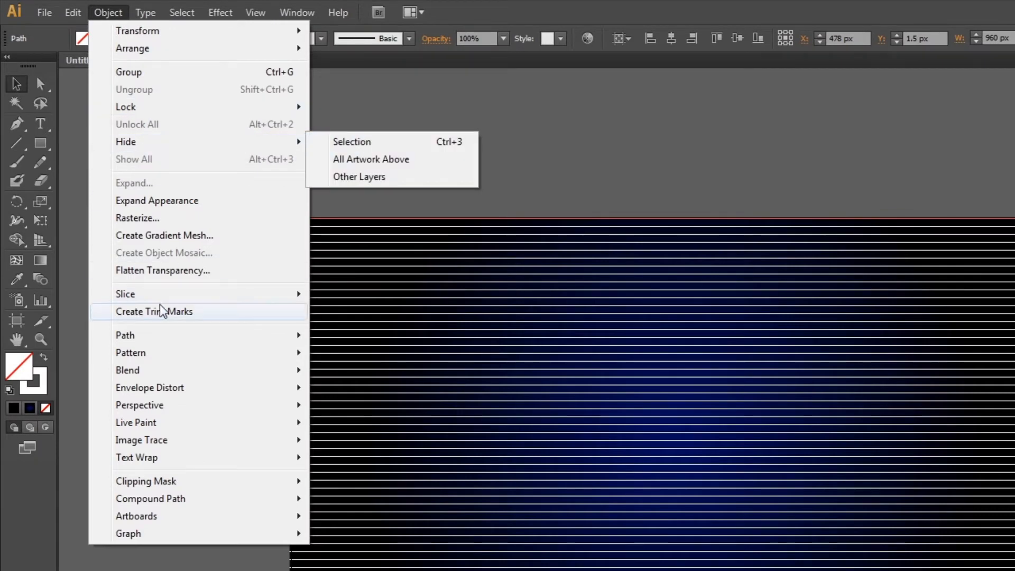
pyautogui.moveTo(150, 390)
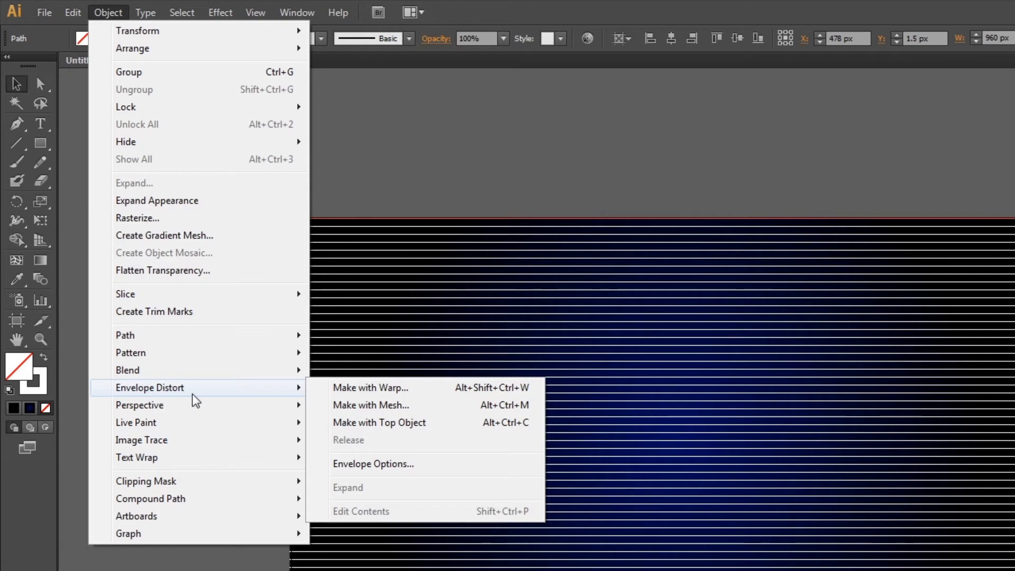
pyautogui.click(376, 410)
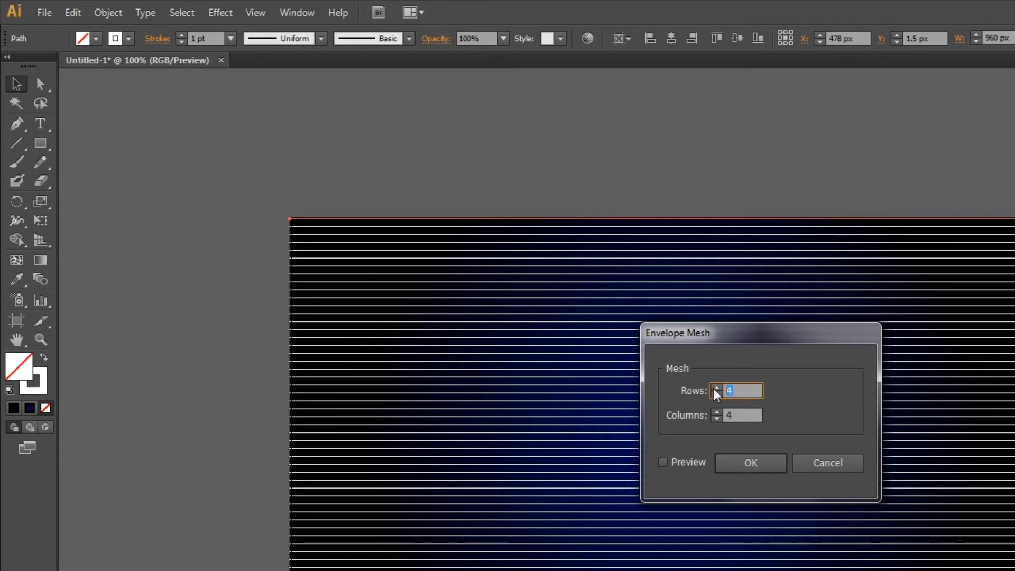
pyautogui.write('1')
pyautogui.press('Tab')
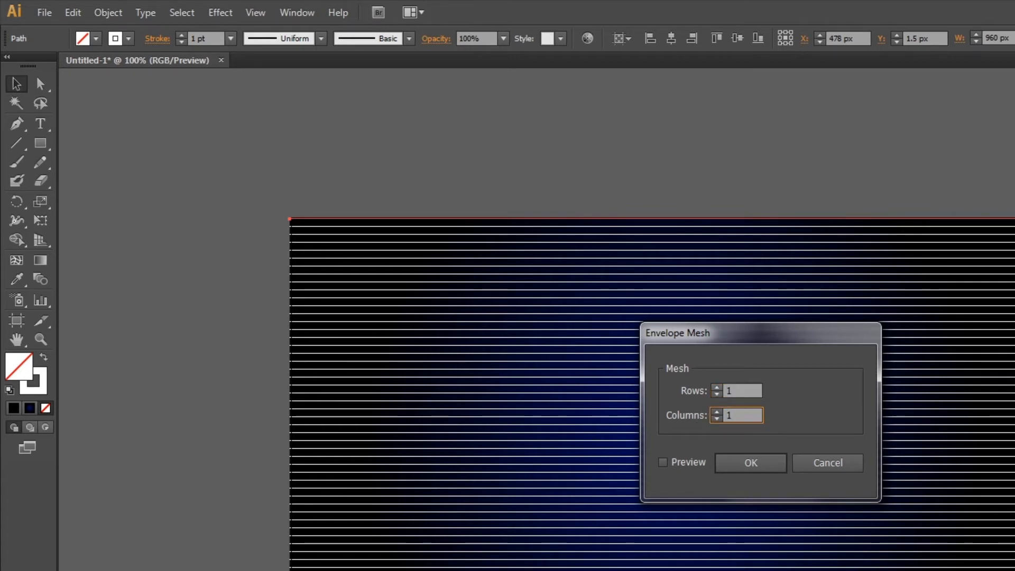
pyautogui.click(664, 466)
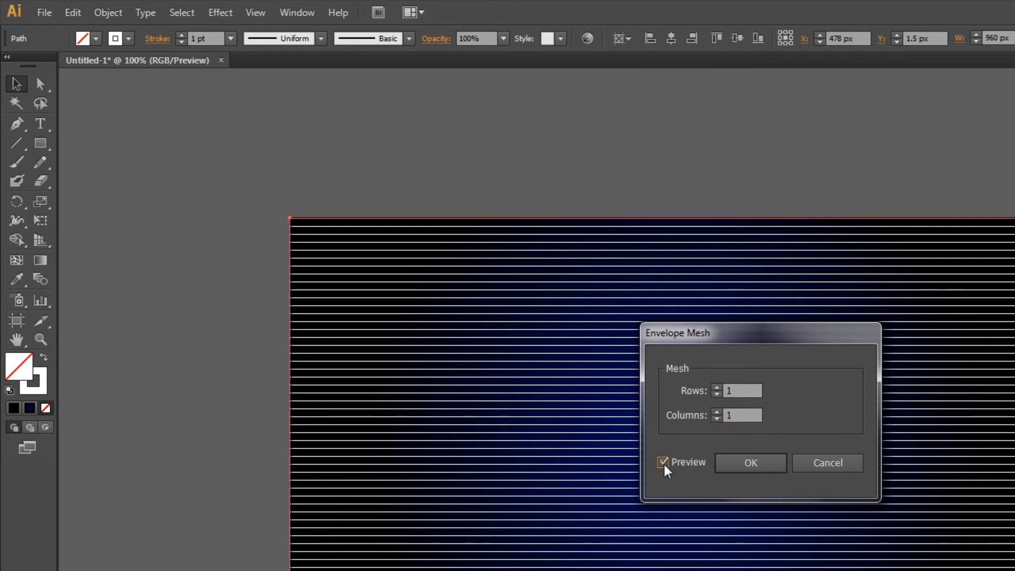
pyautogui.click(750, 463)
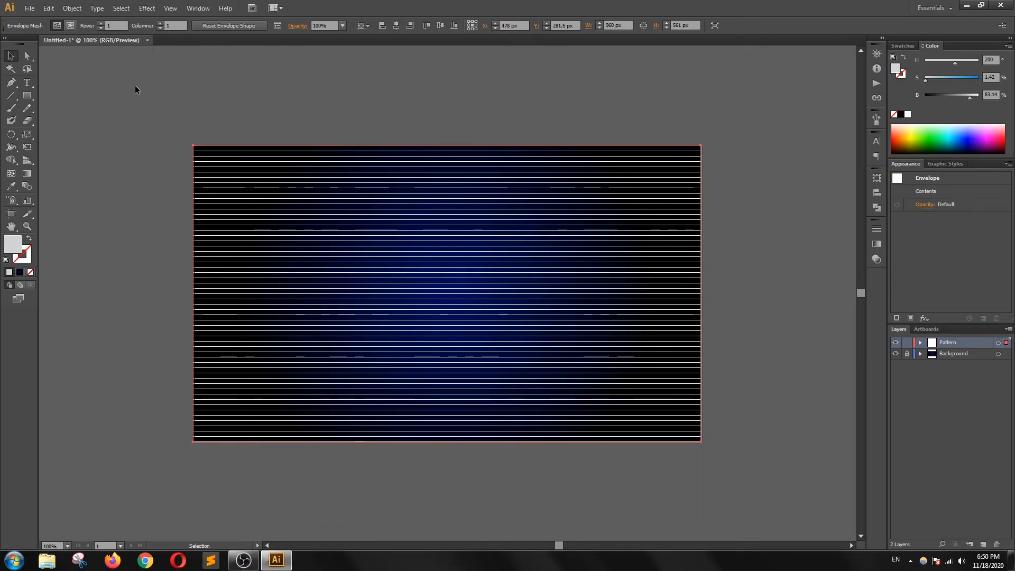
# - With the Direct Selection tool, collapse the vertical handles of the envelope's two upper corner mesh points up into their corners
pyautogui.click(29, 57)
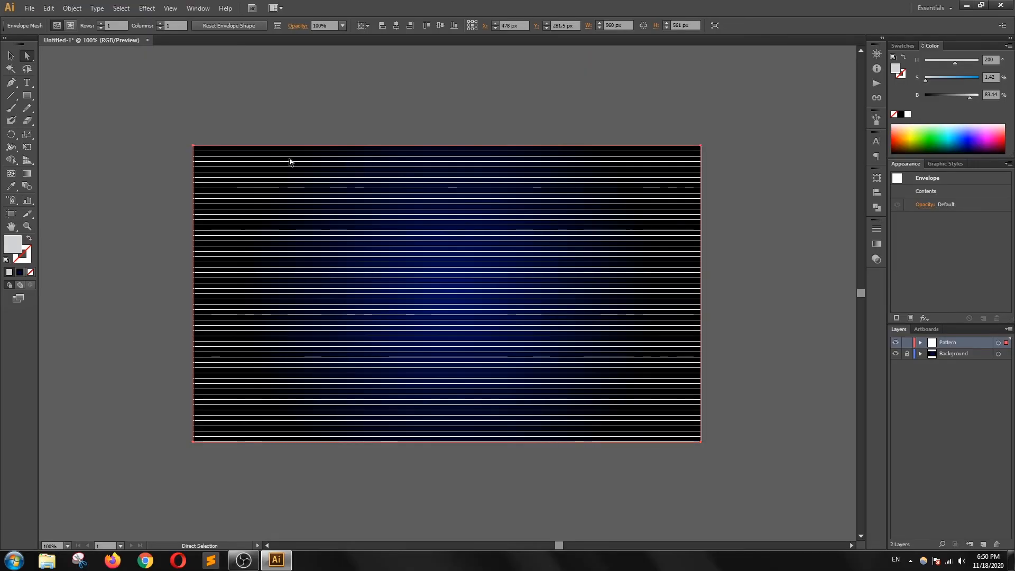
pyautogui.click(192, 146)
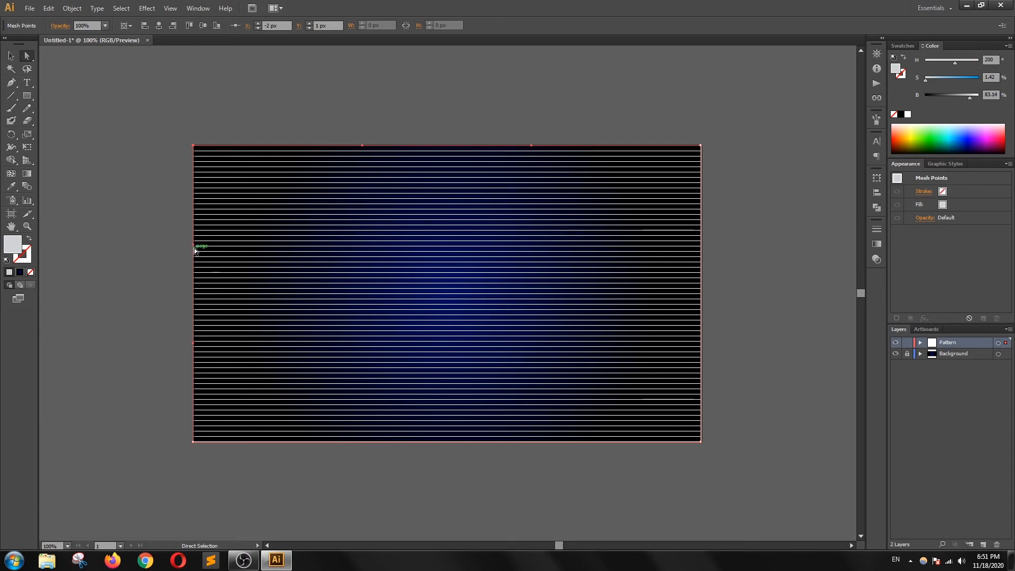
pyautogui.moveTo(193, 245); pyautogui.dragTo(193, 148)
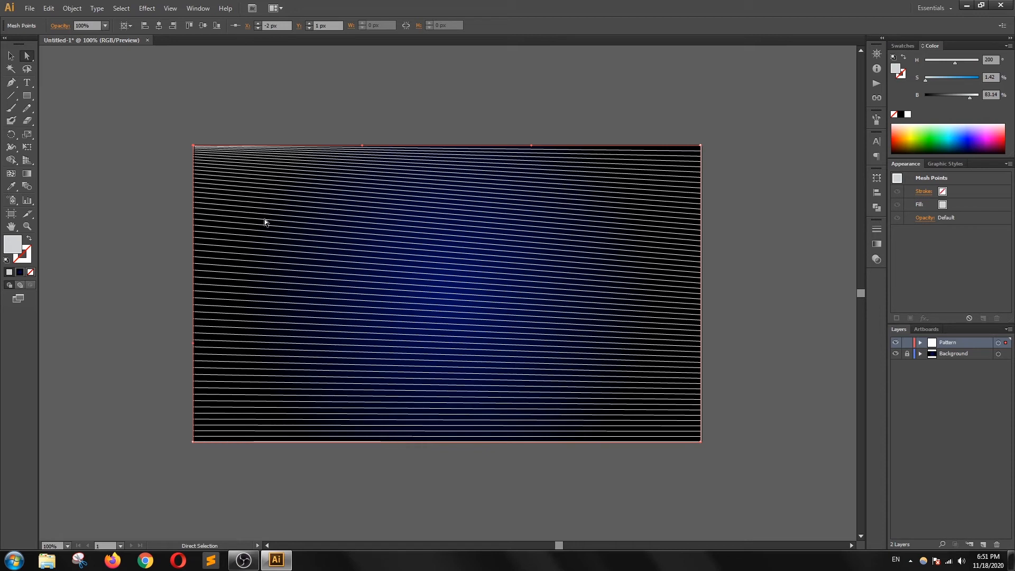
pyautogui.click(700, 146)
pyautogui.moveTo(702, 246); pyautogui.dragTo(702, 149)
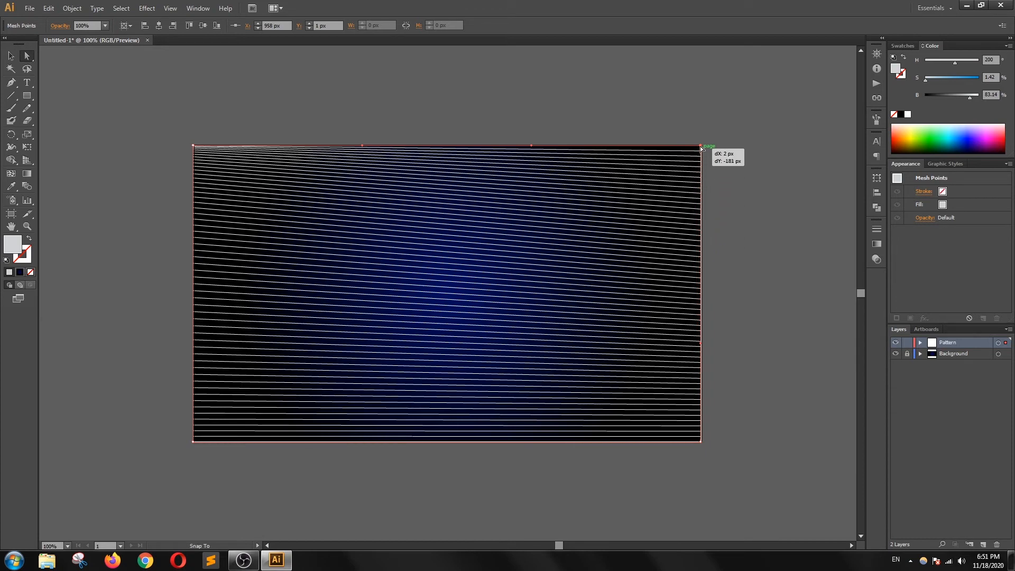
pyautogui.moveTo(701, 146); pyautogui.dragTo(701, 146)
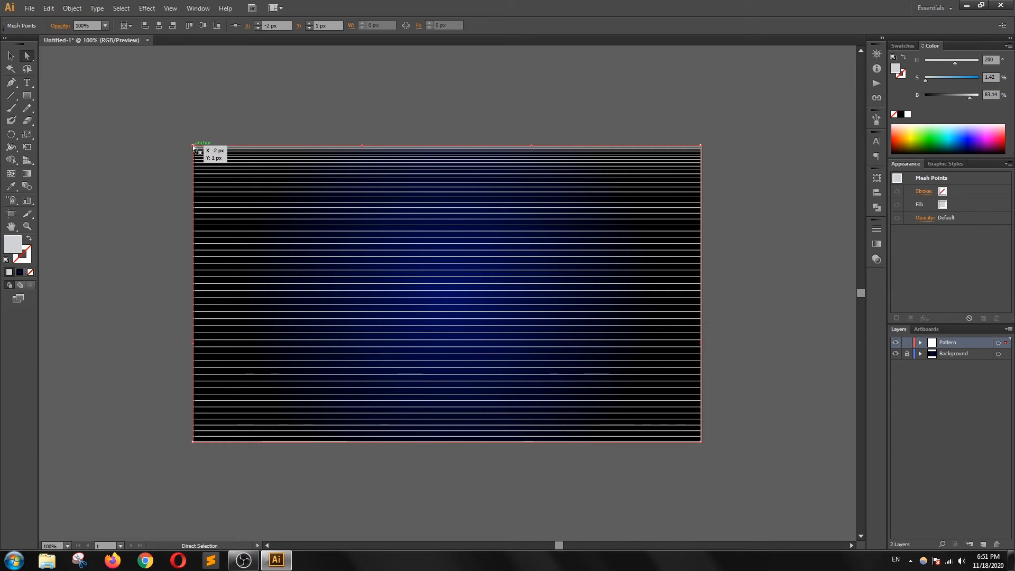
# - Select both upper corner mesh points and move them straight down together by about 230 px
pyautogui.keyDown('ctrl'); pyautogui.click(700, 145); pyautogui.keyUp('ctrl')
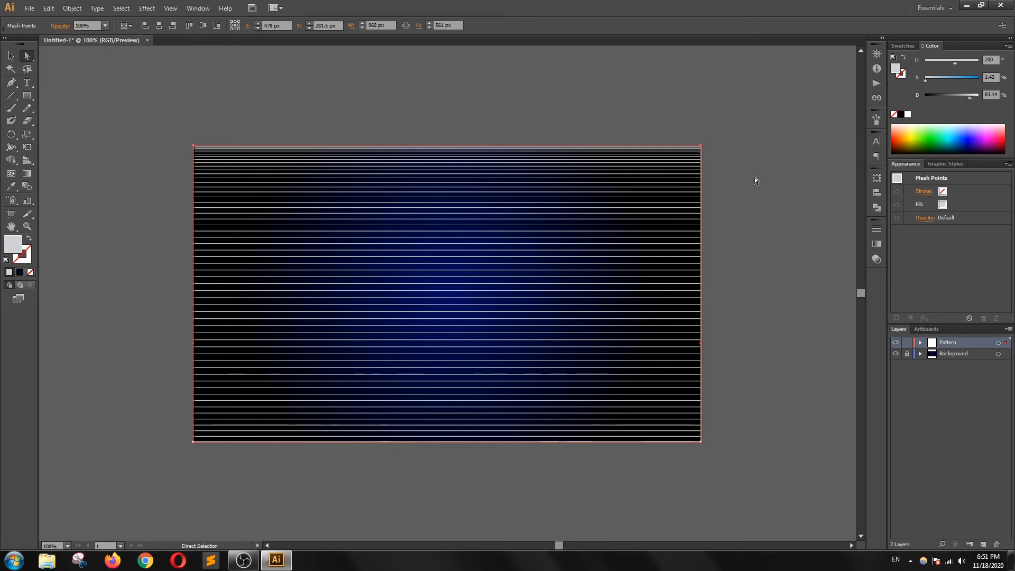
pyautogui.hotkey('shift', 'Down')
pyautogui.hotkey('shift', 'Down')
pyautogui.hotkey('shift', 'Down')
pyautogui.hotkey('shift', 'Down')
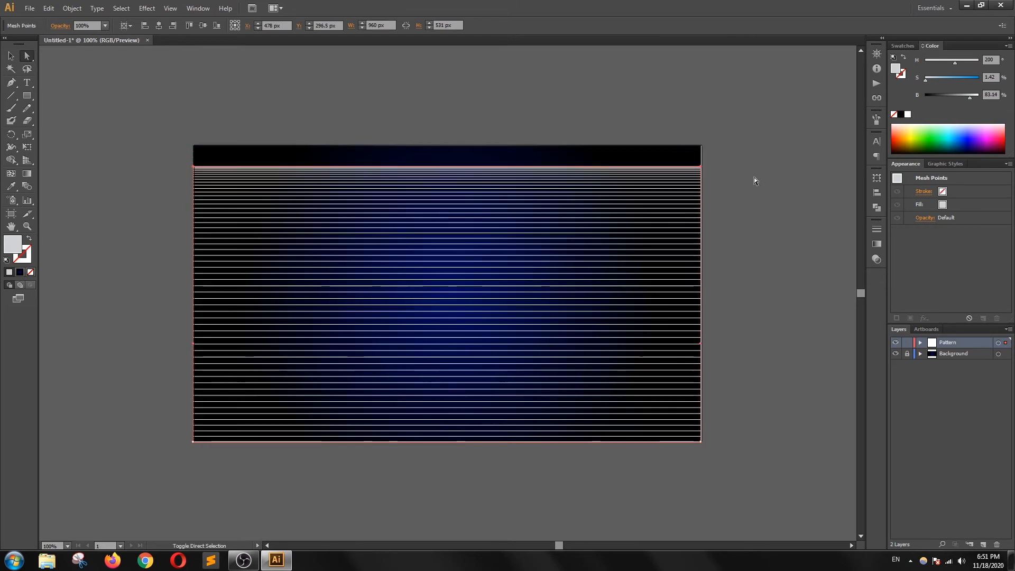
pyautogui.hotkey('shift', 'Down')
pyautogui.hotkey('shift', 'Down')
pyautogui.hotkey('shift', 'Down')
pyautogui.hotkey('shift', 'Down')
pyautogui.hotkey('shift', 'Down')
pyautogui.hotkey('shift', 'Down')
pyautogui.hotkey('shift', 'Down')
pyautogui.hotkey('shift', 'Down')
pyautogui.hotkey('shift', 'Down')
pyautogui.hotkey('shift', 'Down')
pyautogui.hotkey('shift', 'Down')
pyautogui.hotkey('shift', 'Down')
pyautogui.hotkey('shift', 'Down')
pyautogui.hotkey('shift', 'Down')
pyautogui.hotkey('shift', 'Down')
pyautogui.hotkey('shift', 'Down')
pyautogui.hotkey('shift', 'Down')
pyautogui.hotkey('shift', 'Down')
pyautogui.hotkey('shift', 'Down')
pyautogui.hotkey('shift', 'Down')
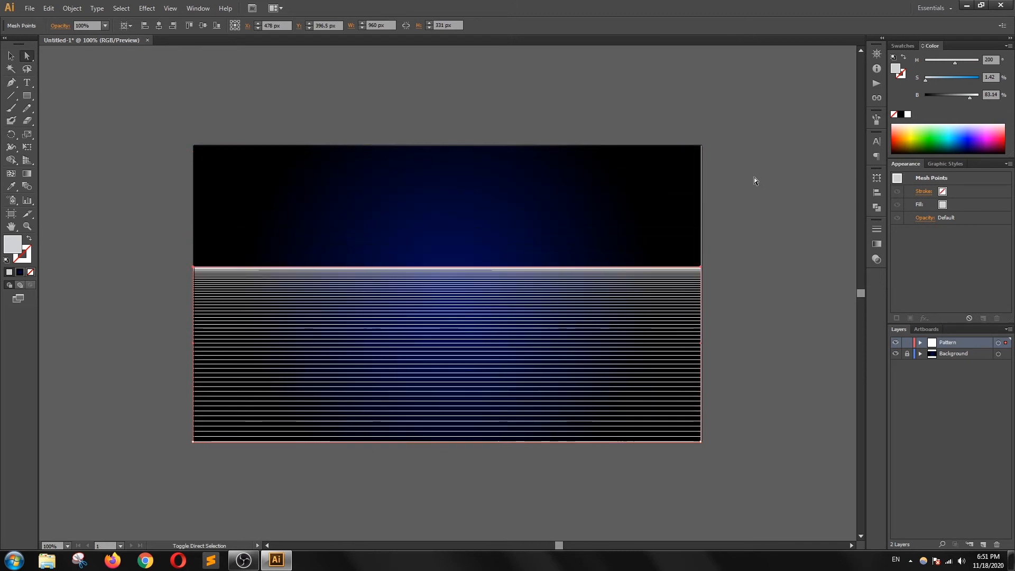
# - Nudge the two selected upper corner mesh points a further 40 px straight down
pyautogui.hotkey('shift', 'Down')
pyautogui.hotkey('shift', 'Down')
pyautogui.hotkey('shift', 'Down')
pyautogui.hotkey('shift', 'Down')
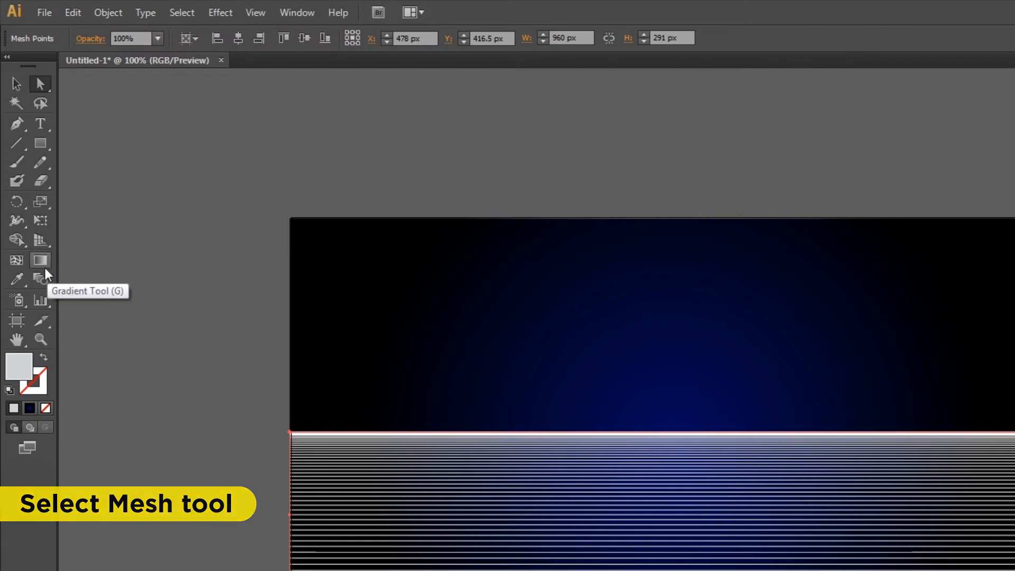
# - With the Mesh tool, add a vertical mesh line through the envelope's centre and two evenly spaced horizontal lines across it
pyautogui.click(17, 261)
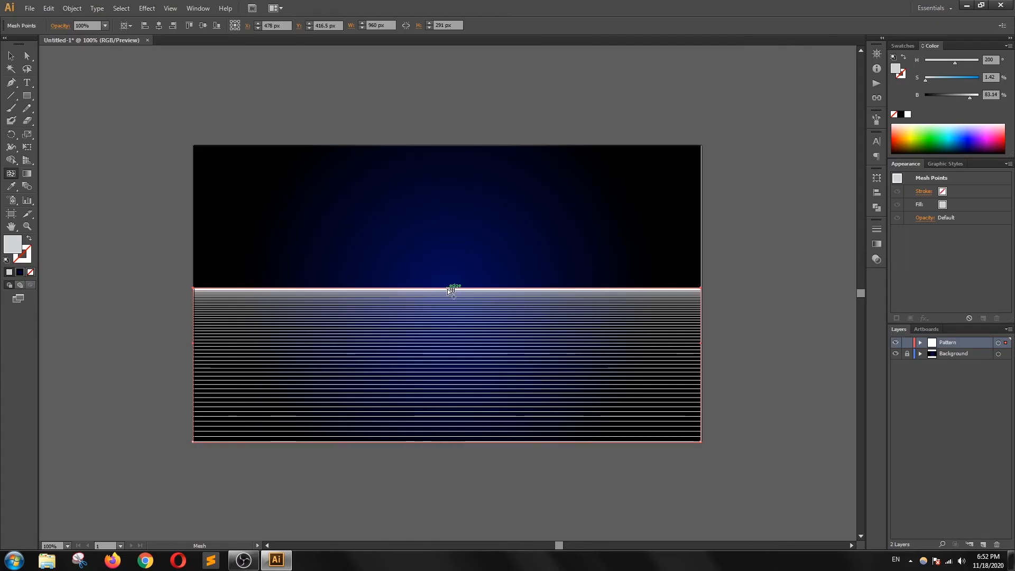
pyautogui.click(447, 289)
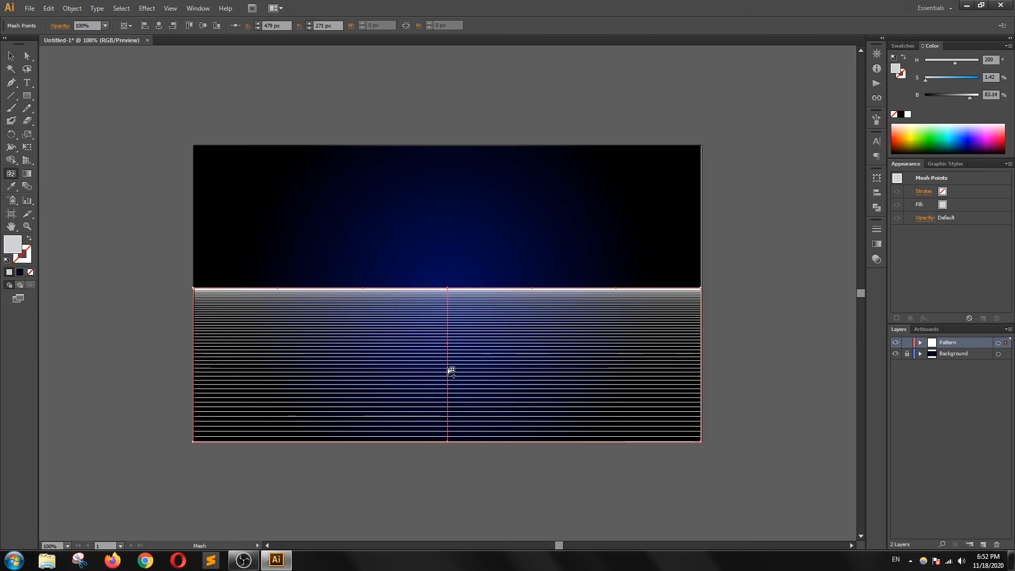
pyautogui.click(449, 336)
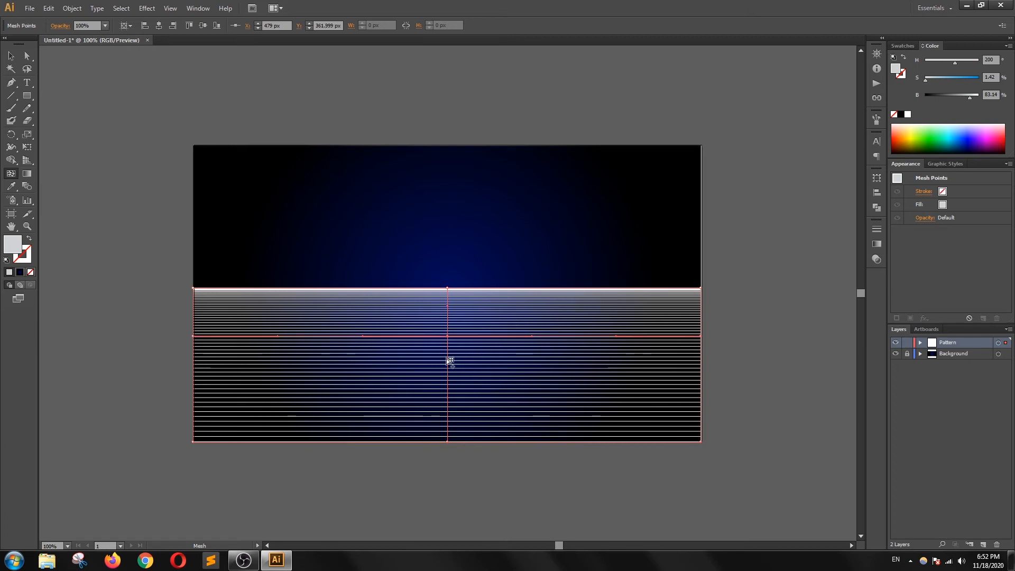
pyautogui.click(447, 389)
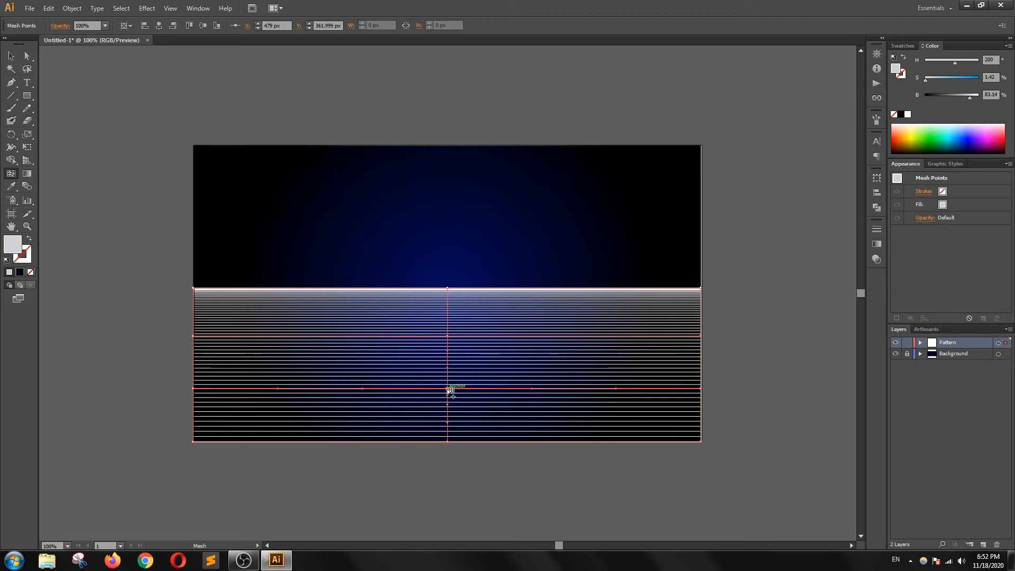
# - Add four more vertical mesh lines along the envelope's upper edge, two on each side of the centre line, for six even columns
pyautogui.click(369, 288)
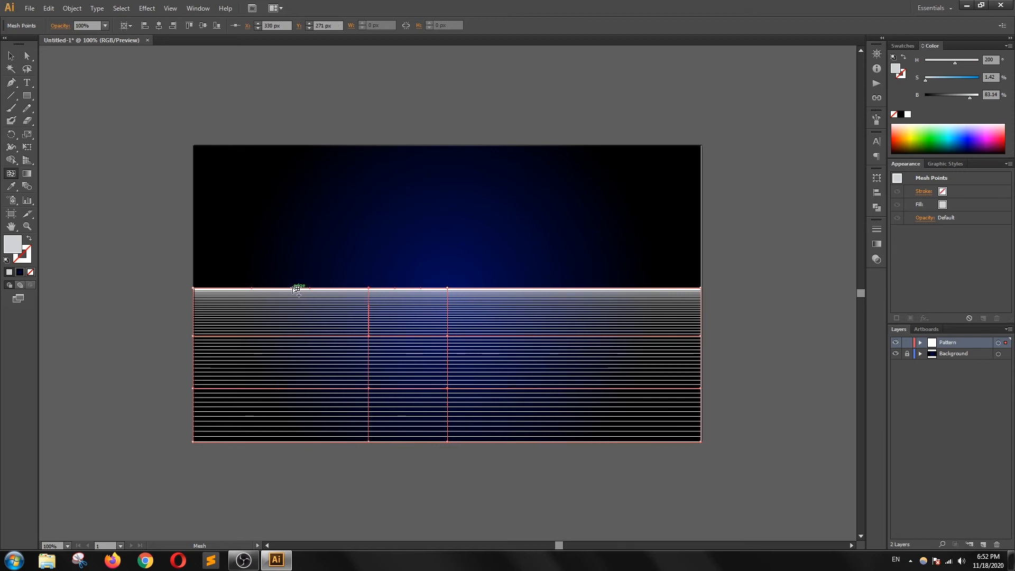
pyautogui.click(280, 288)
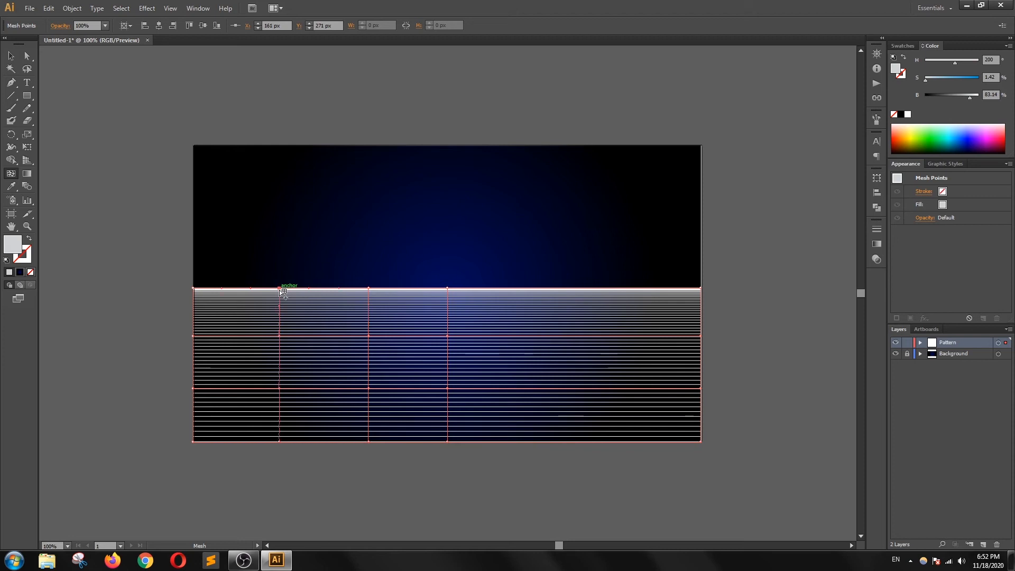
pyautogui.click(541, 288)
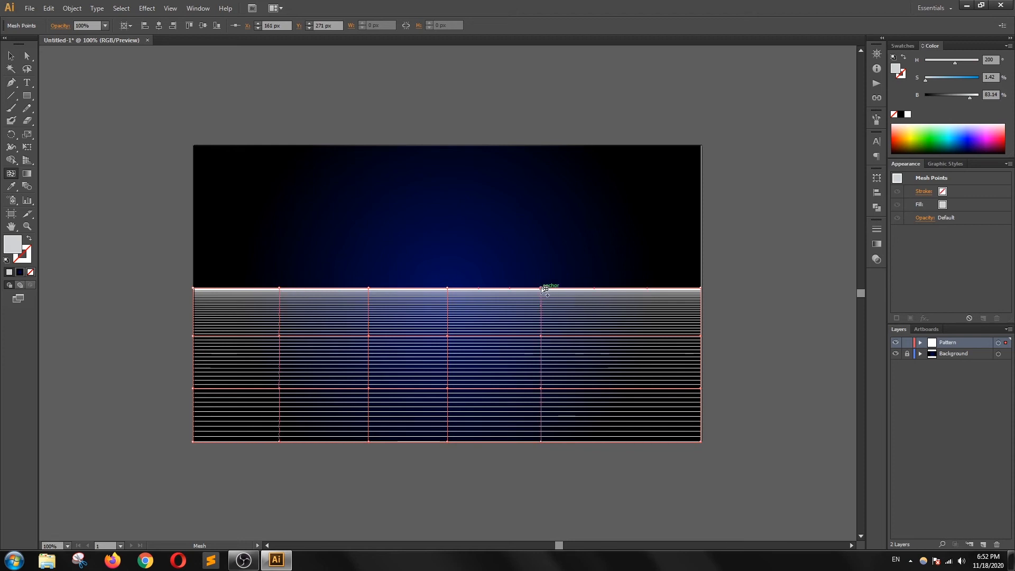
pyautogui.click(628, 289)
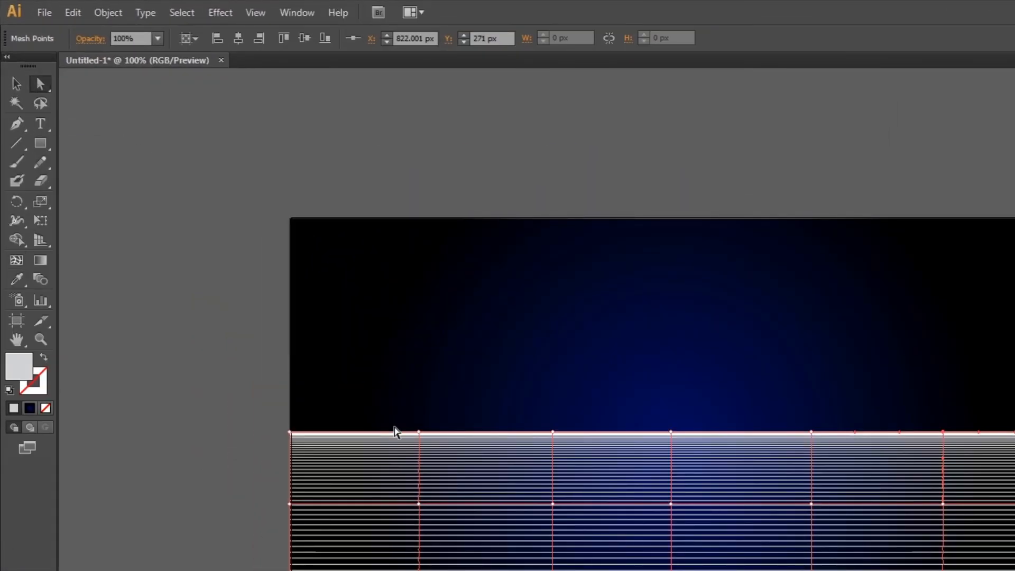
# - With the Direct Selection tool, shape the envelope's upper edge into waves by slightly raising its left corner and alternately raising and lowering its inner mesh points
pyautogui.click(290, 432)
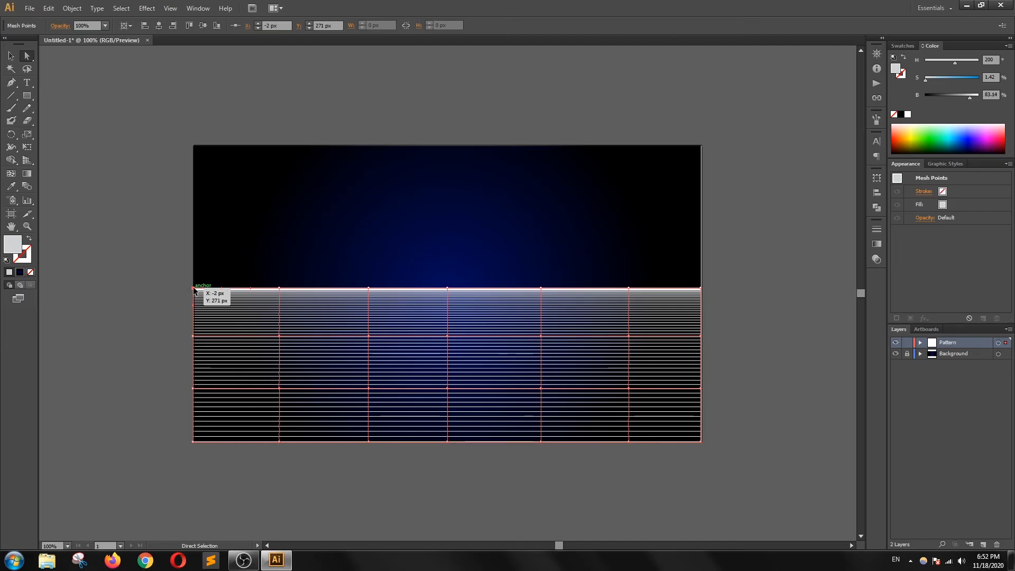
pyautogui.moveTo(290, 432); pyautogui.dragTo(291, 424)
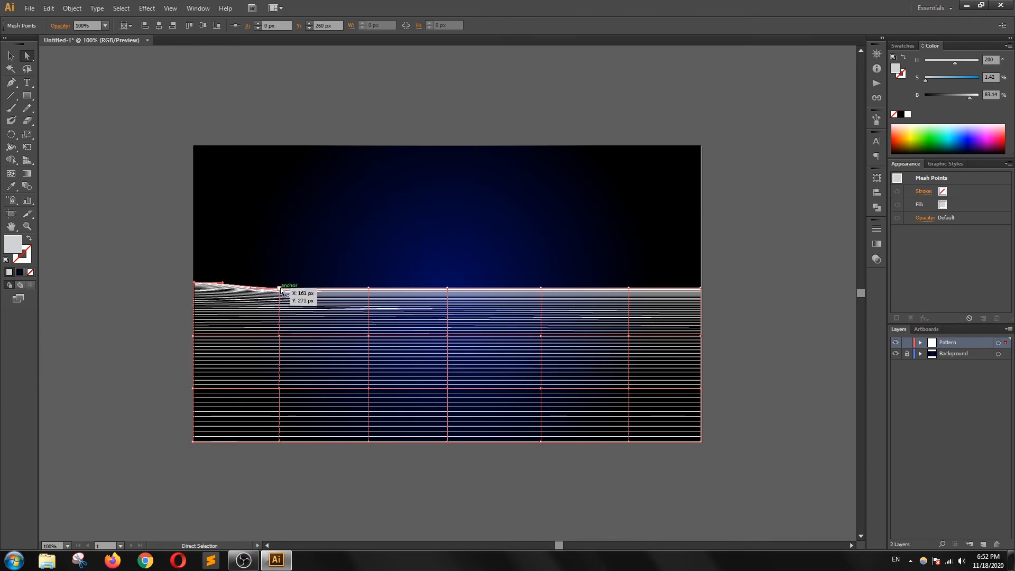
pyautogui.moveTo(280, 290); pyautogui.dragTo(283, 254)
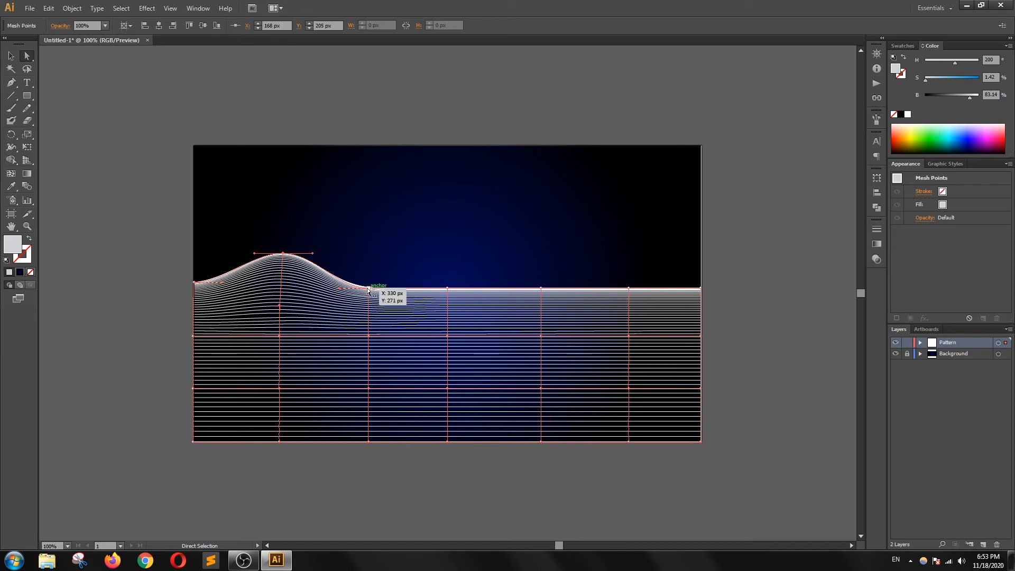
pyautogui.moveTo(369, 289); pyautogui.dragTo(371, 298)
pyautogui.moveTo(447, 288); pyautogui.dragTo(450, 274)
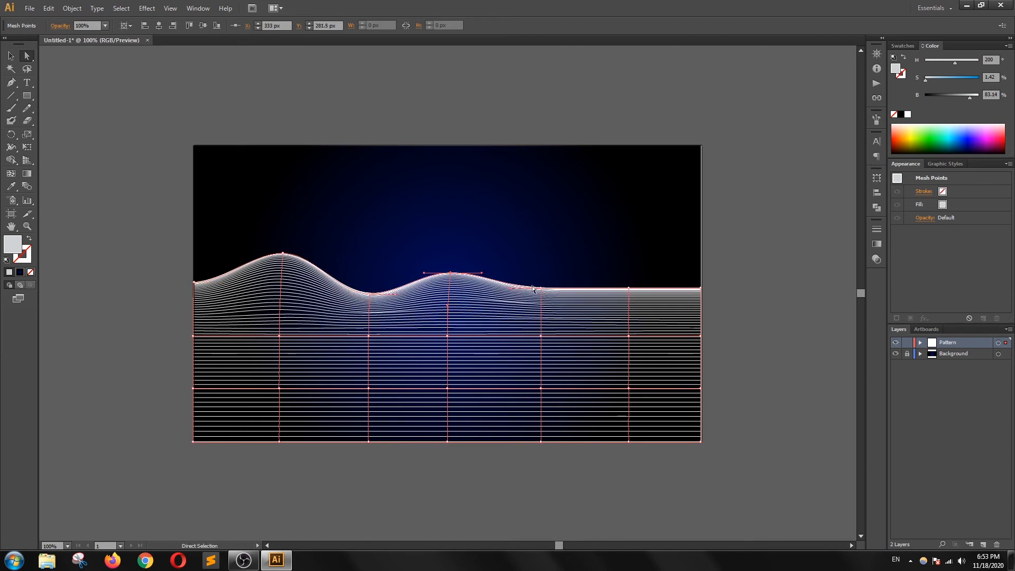
pyautogui.moveTo(632, 291); pyautogui.dragTo(651, 268)
# - Offset the inner mesh points on the fifth, fourth and centre vertical lines up, down and sideways to bend the lines in the right half
pyautogui.moveTo(628, 335); pyautogui.dragTo(613, 321)
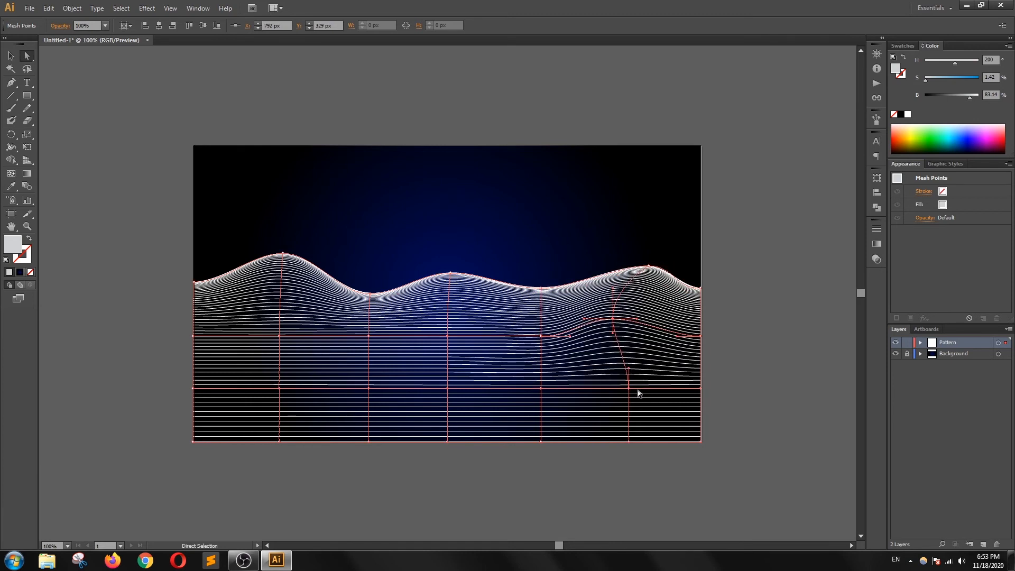
pyautogui.moveTo(630, 392); pyautogui.dragTo(646, 379)
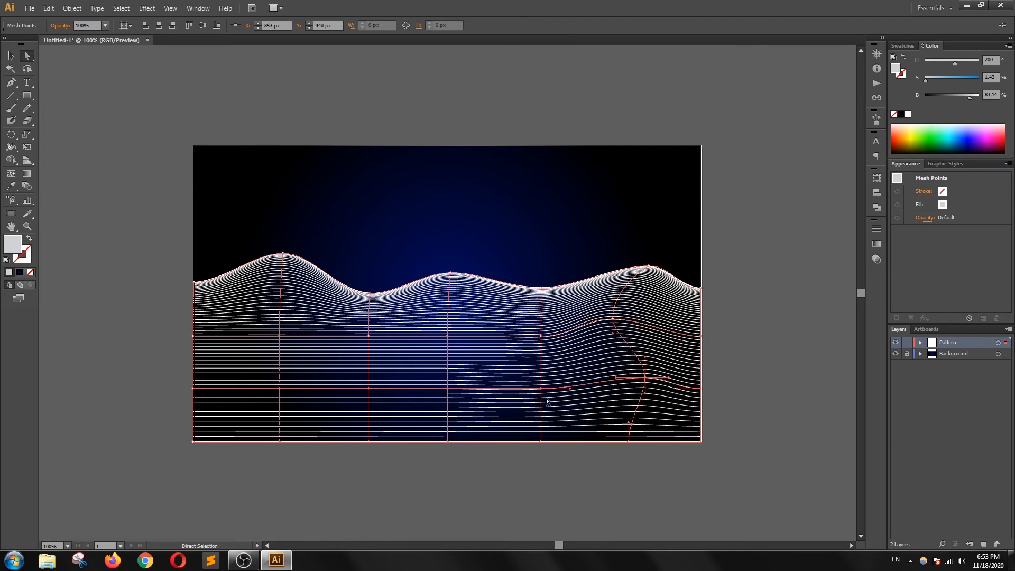
pyautogui.moveTo(540, 388); pyautogui.dragTo(542, 404)
pyautogui.moveTo(448, 336); pyautogui.dragTo(437, 321)
pyautogui.moveTo(447, 392); pyautogui.dragTo(472, 347)
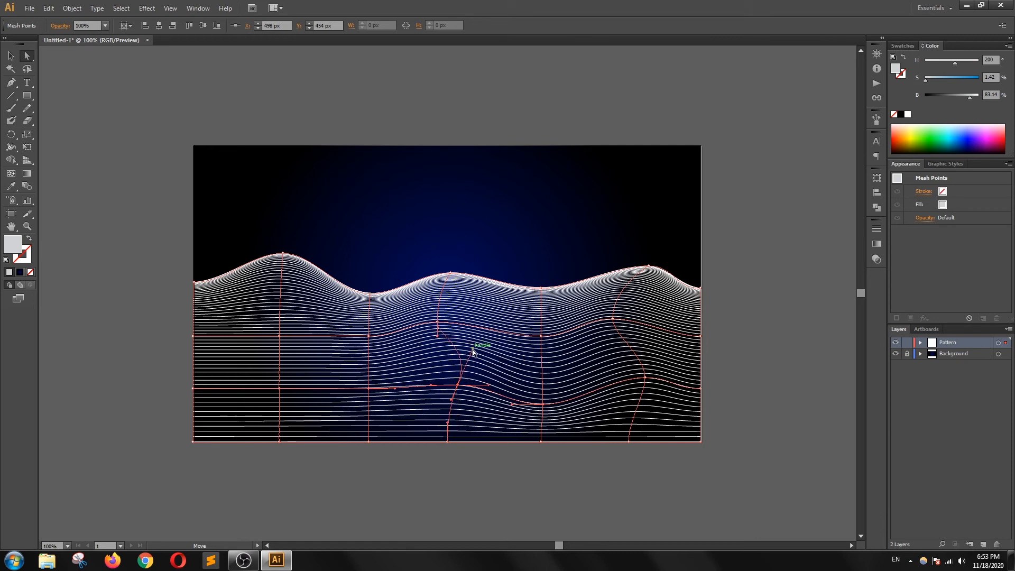
# - Reshape the left half by moving the first line's lower inner point up-left, the second line's upper point up and its lower point down
pyautogui.click(280, 390)
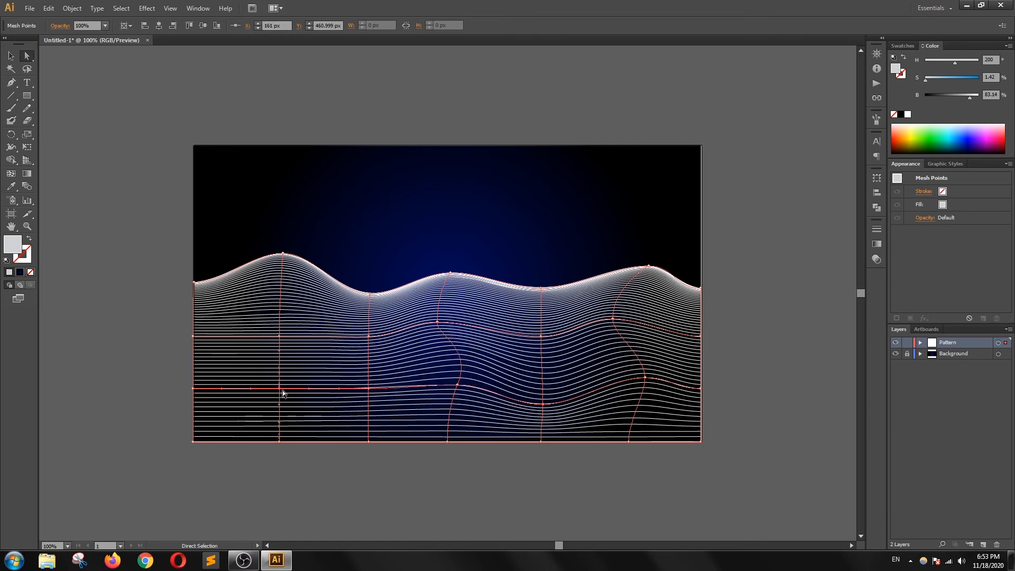
pyautogui.moveTo(279, 388); pyautogui.dragTo(262, 376)
pyautogui.moveTo(369, 336); pyautogui.dragTo(376, 326)
pyautogui.moveTo(368, 390); pyautogui.dragTo(332, 385)
pyautogui.moveTo(394, 427); pyautogui.dragTo(398, 410)
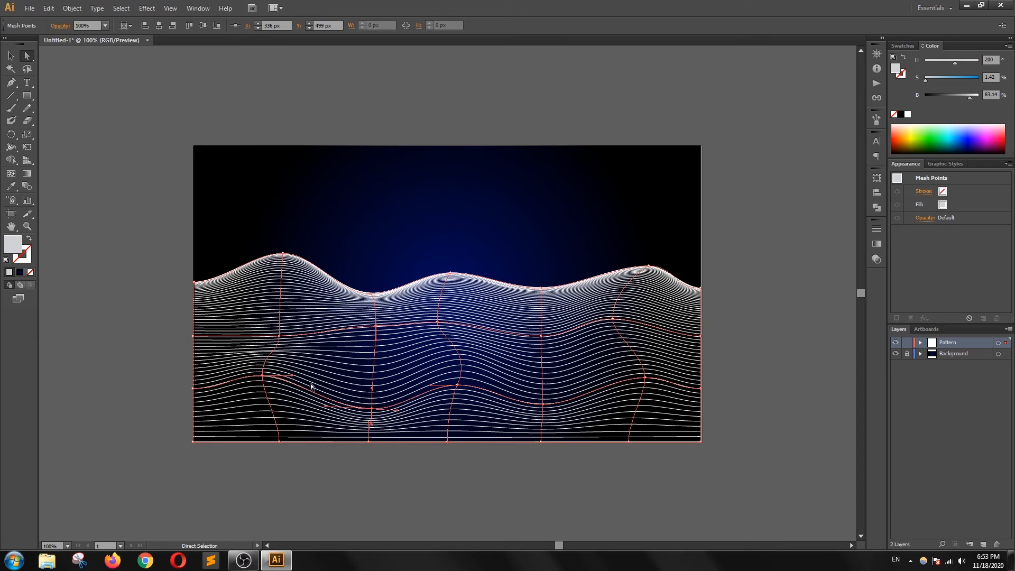
# - Deepen the trough on the fourth vertical mesh line by lowering its upper-edge and upper inner points and slightly raising its lower inner point
pyautogui.moveTo(543, 341); pyautogui.dragTo(602, 342)
pyautogui.moveTo(545, 404); pyautogui.dragTo(542, 395)
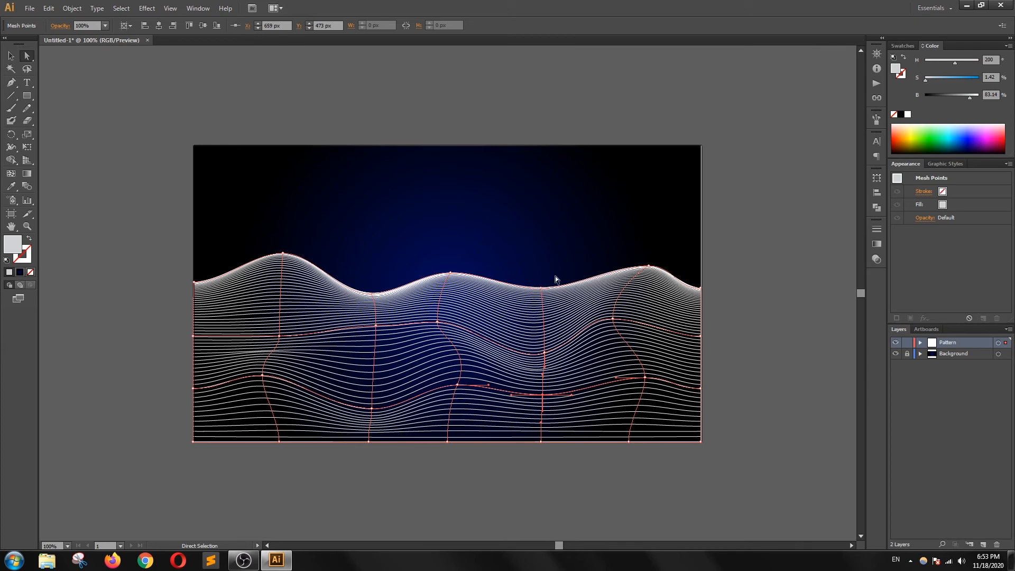
pyautogui.moveTo(542, 290); pyautogui.dragTo(541, 303)
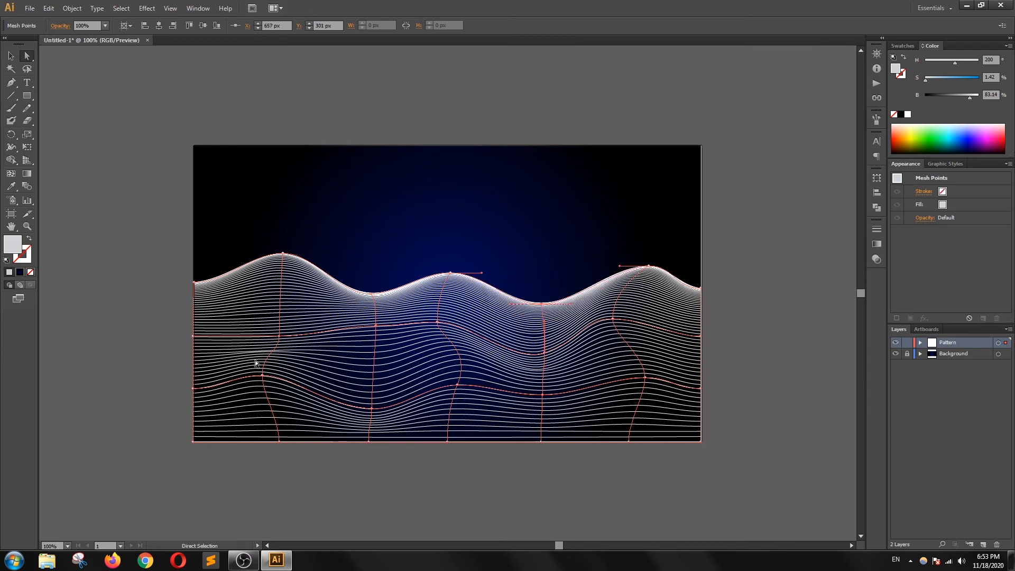
# - Pull the handle of the left edge's upper inner mesh point upward so the row arches up from the edge
pyautogui.click(194, 336)
pyautogui.moveTo(226, 335); pyautogui.dragTo(230, 315)
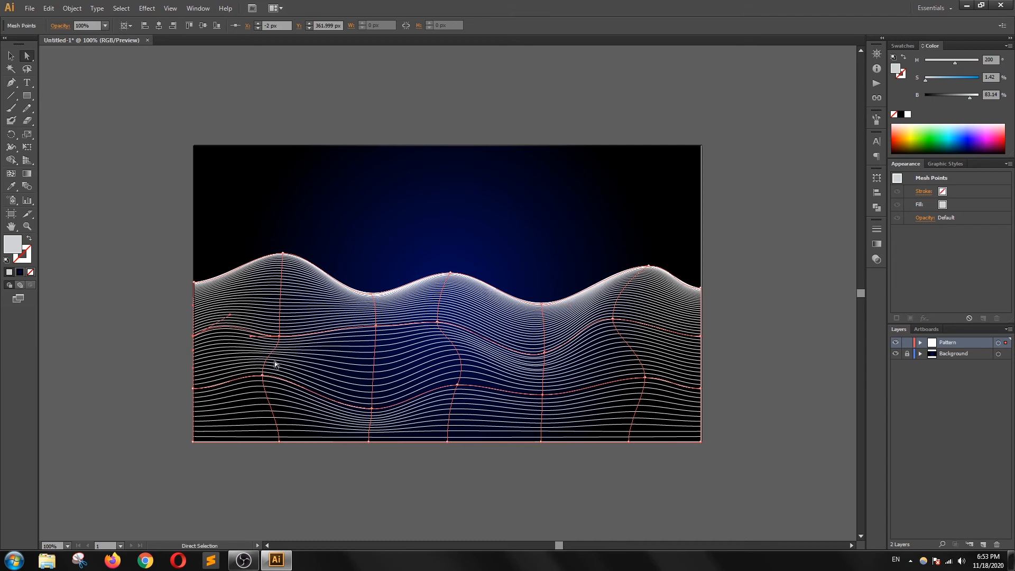
pyautogui.moveTo(230, 315); pyautogui.dragTo(237, 306)
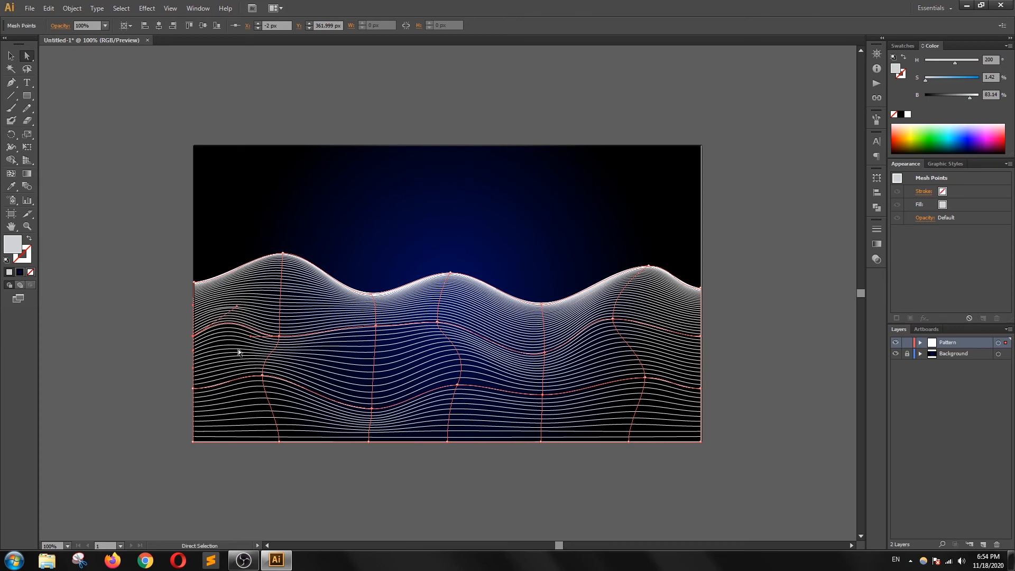
# - Pull the handle of the left edge's lower inner mesh point down and right so the row dips near the edge
pyautogui.click(194, 388)
pyautogui.moveTo(224, 394); pyautogui.dragTo(225, 391)
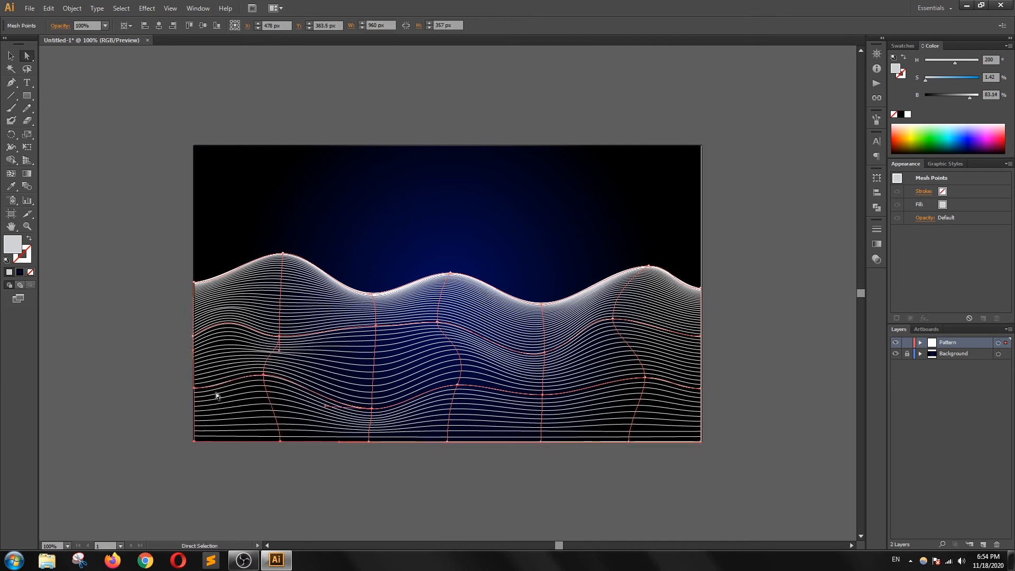
pyautogui.click(196, 391)
pyautogui.moveTo(222, 388); pyautogui.dragTo(239, 410)
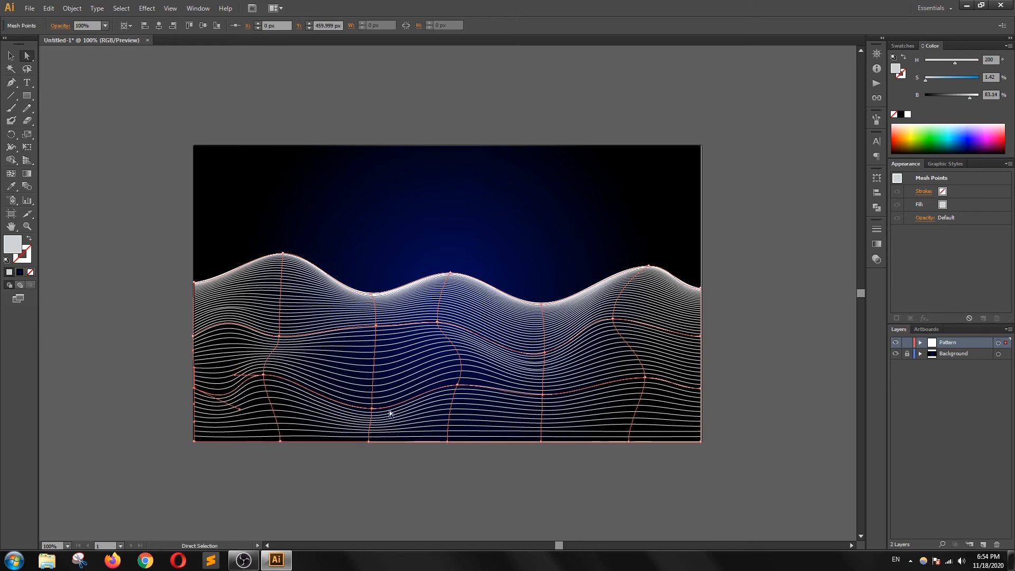
# - Raise the second vertical line's upper inner point, and shift the lower parts of the fourth and fifth lines right, lowering the fourth's inner point
pyautogui.click(376, 326)
pyautogui.moveTo(376, 327); pyautogui.dragTo(335, 309)
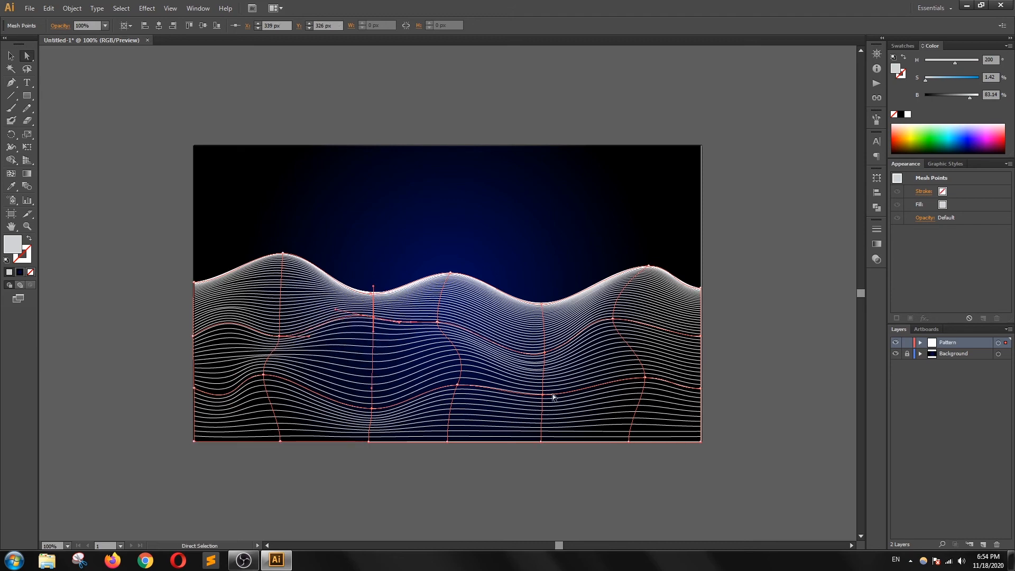
pyautogui.moveTo(542, 399); pyautogui.dragTo(641, 441)
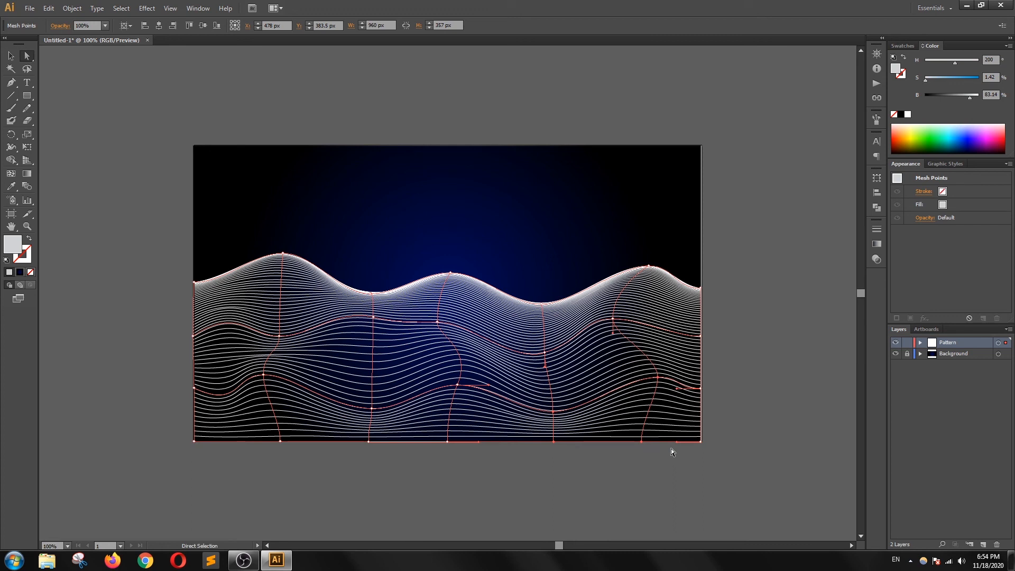
# - Select the whole envelope mesh with the Selection tool and expand it with Object and Fill enabled
pyautogui.click(9, 56)
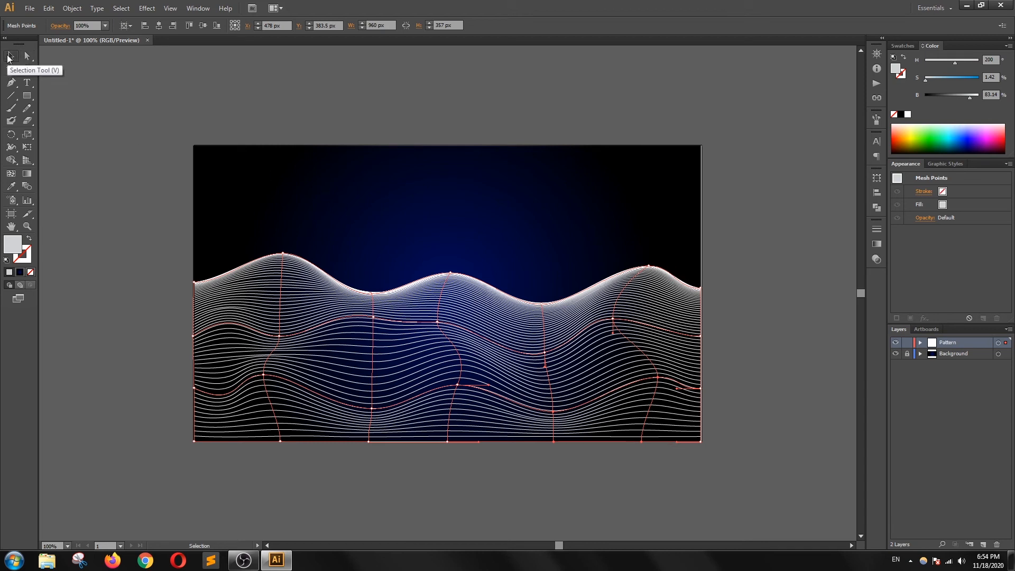
pyautogui.click(152, 240)
pyautogui.click(428, 335)
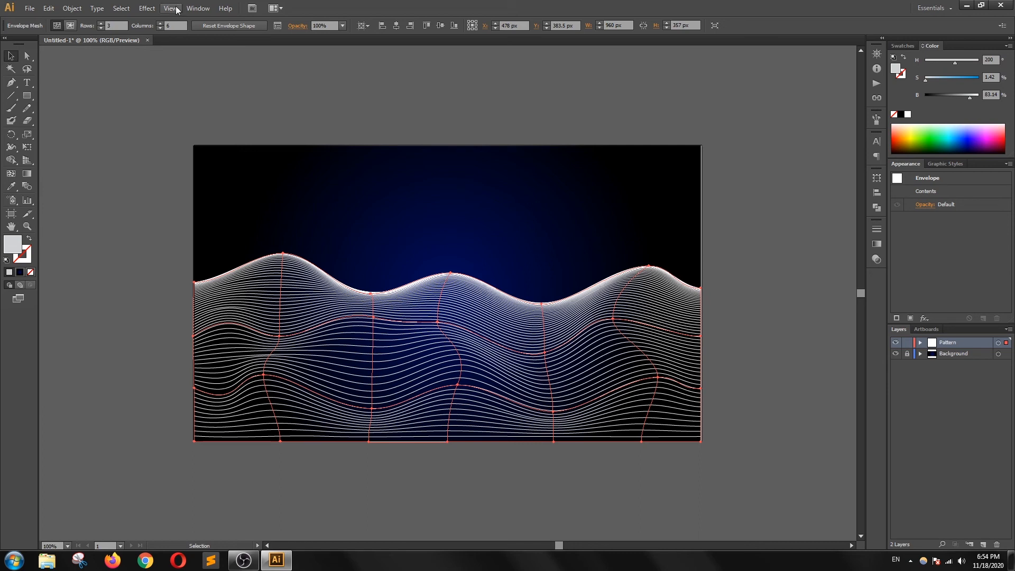
pyautogui.click(71, 9)
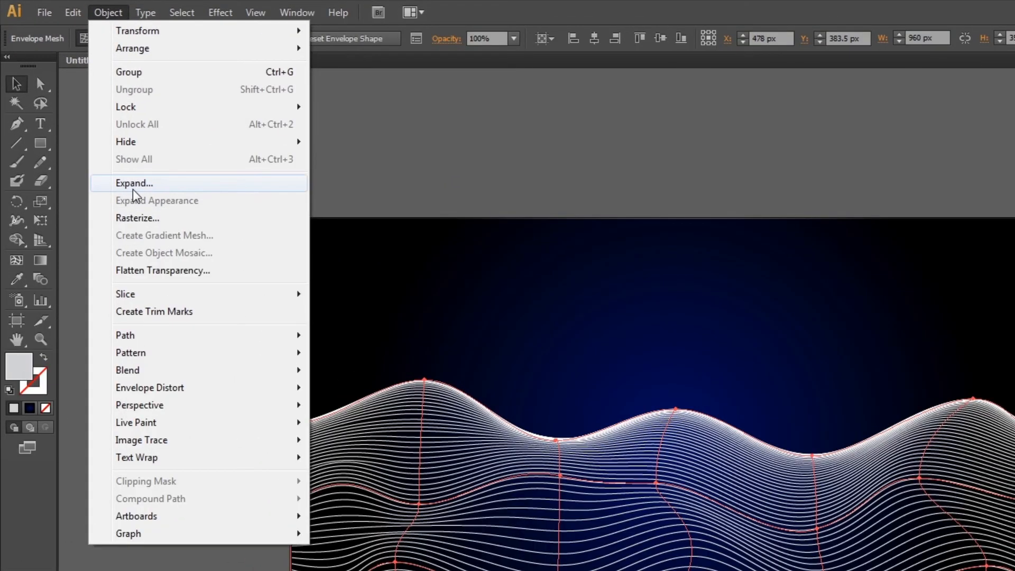
pyautogui.click(138, 186)
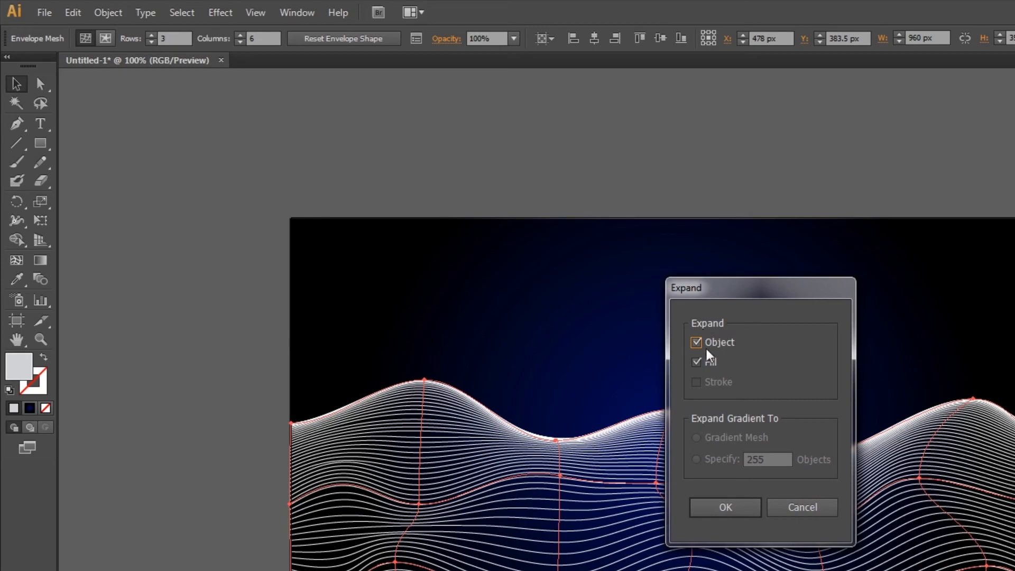
pyautogui.click(743, 513)
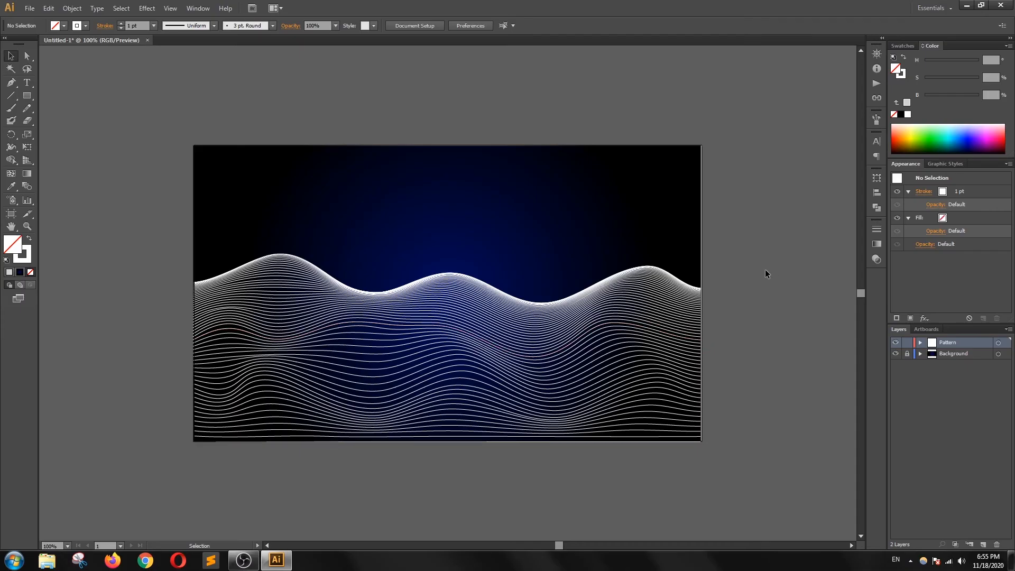
# - Apply a white-to-black linear gradient to the stroke of the expanded wavy lines and set its angle to 90°
pyautogui.click(657, 331)
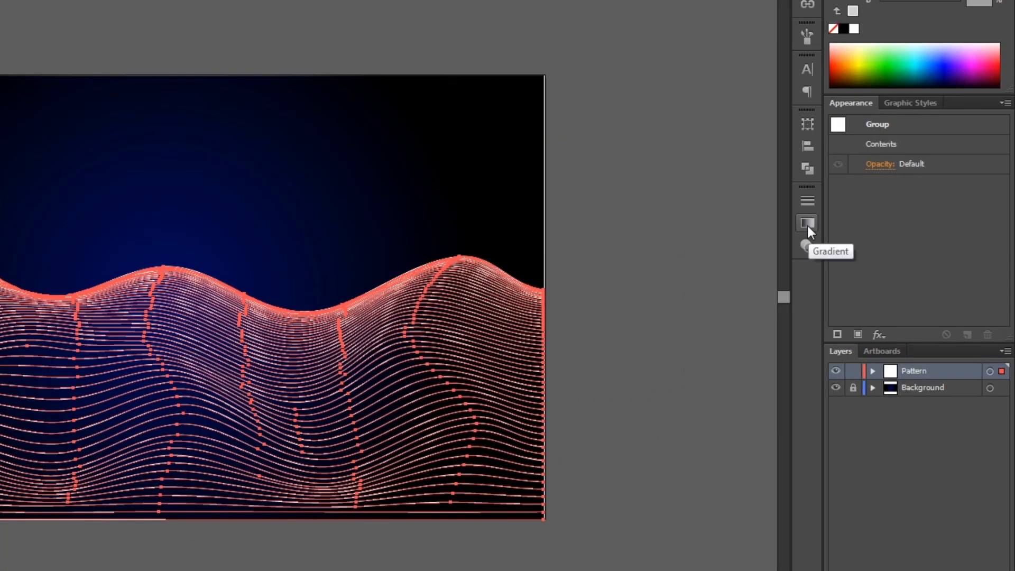
pyautogui.click(807, 223)
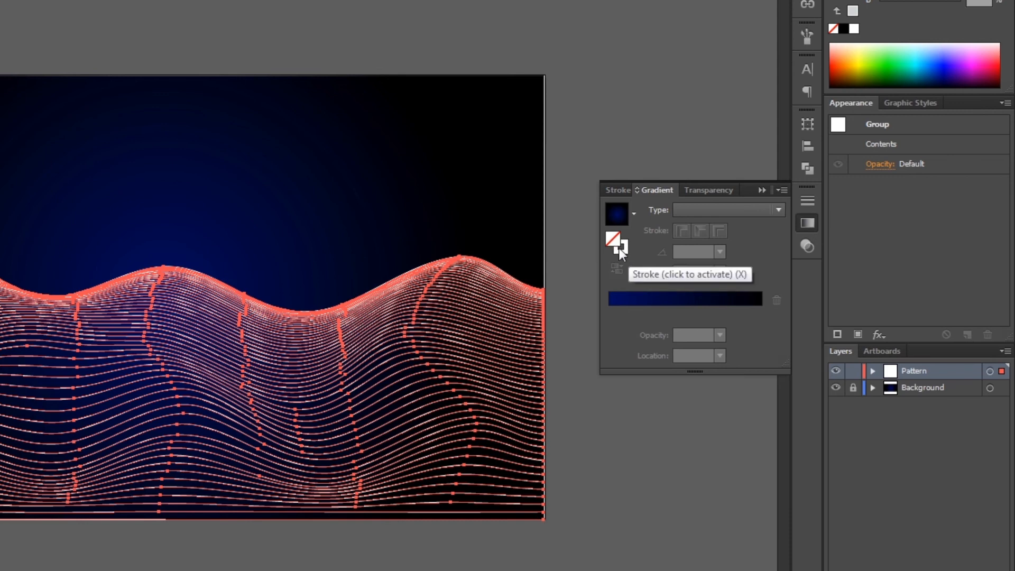
pyautogui.click(624, 249)
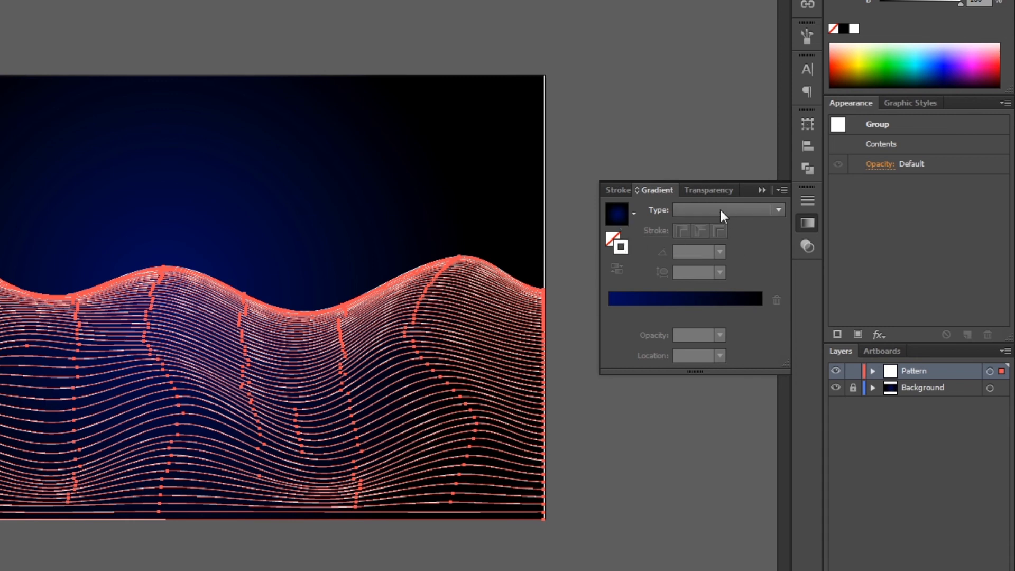
pyautogui.click(634, 216)
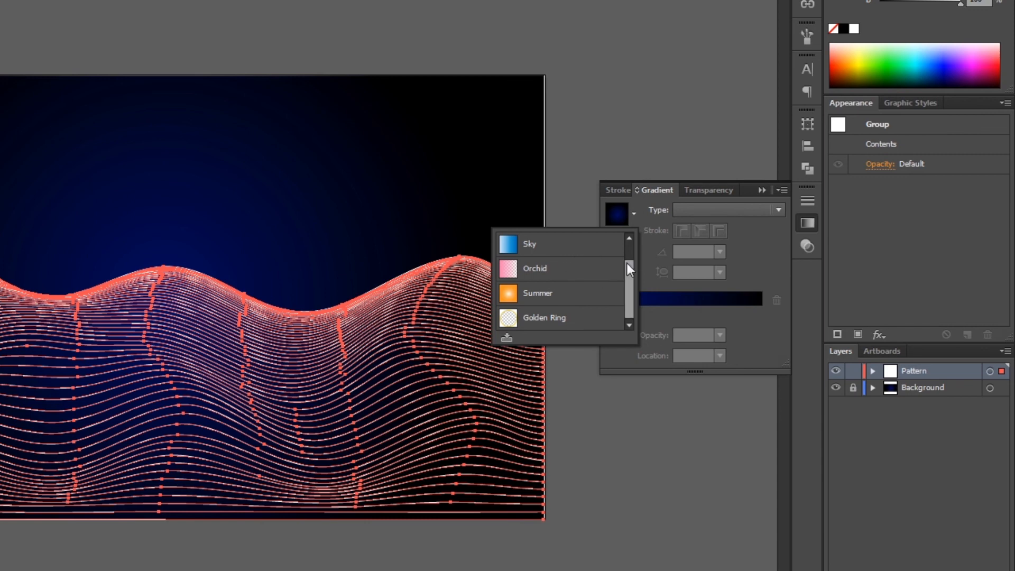
pyautogui.moveTo(626, 262); pyautogui.dragTo(630, 246)
pyautogui.click(529, 247)
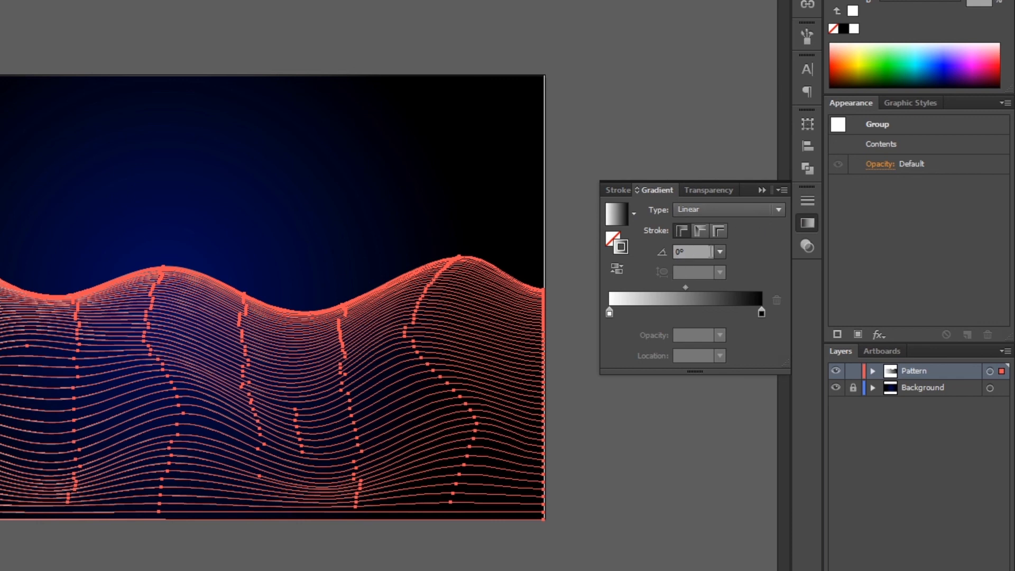
pyautogui.click(720, 252)
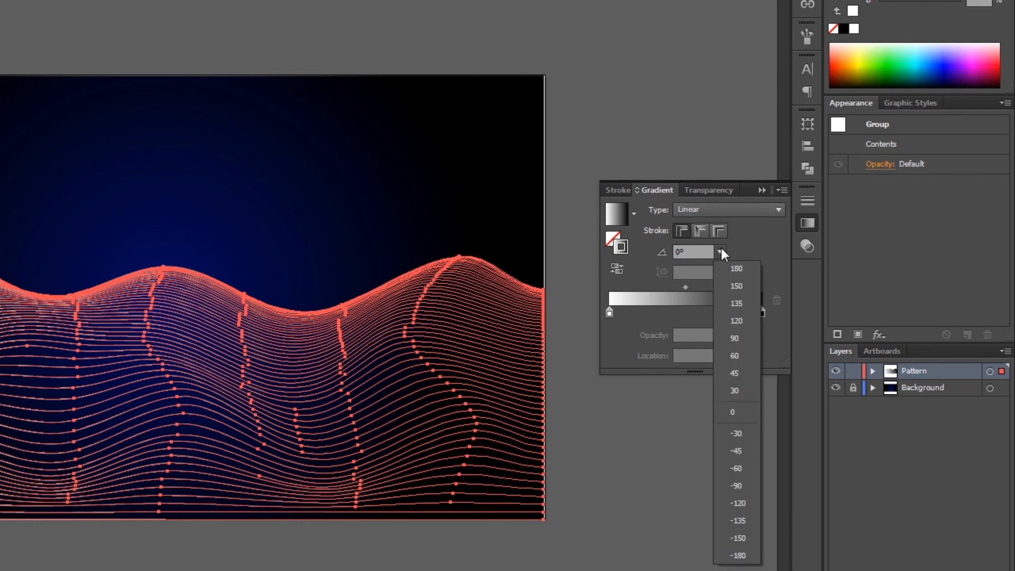
pyautogui.click(734, 338)
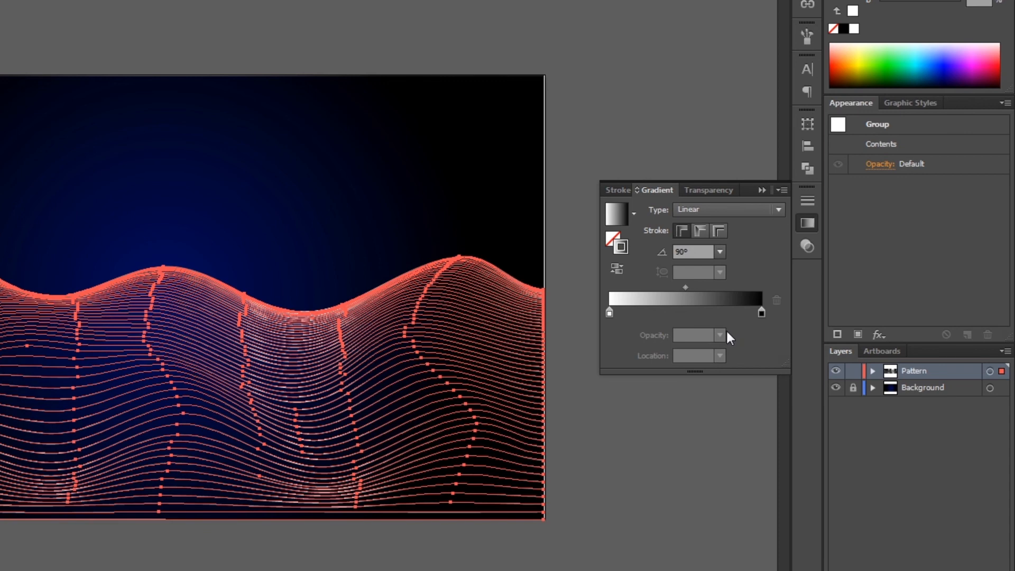
# - Switch the stroke gradient's white stop to HSB and recolour it dark red, with hue about 357°, saturation 95% and brightness 47%
pyautogui.doubleClick(609, 312)
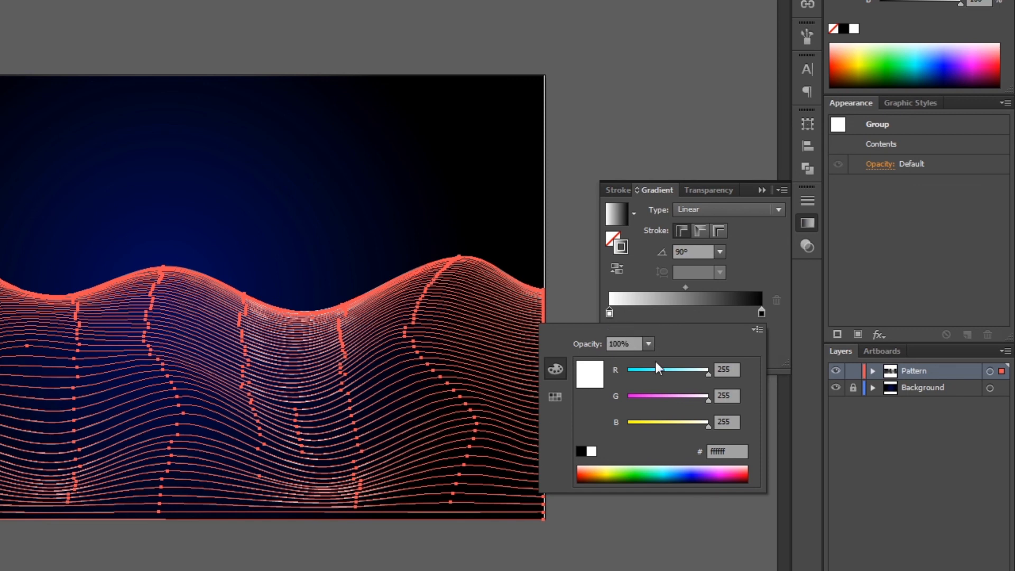
pyautogui.click(756, 331)
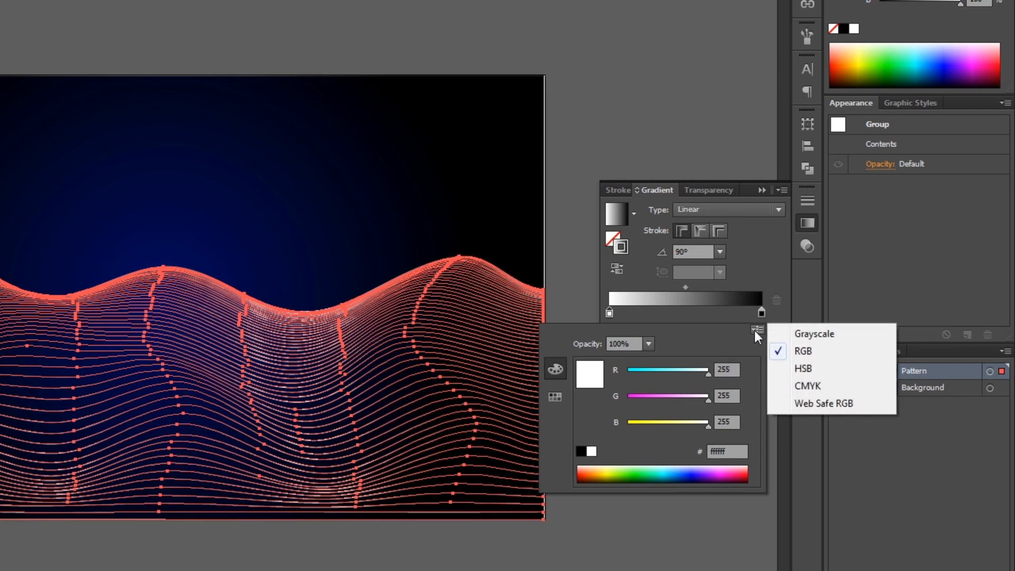
pyautogui.click(807, 370)
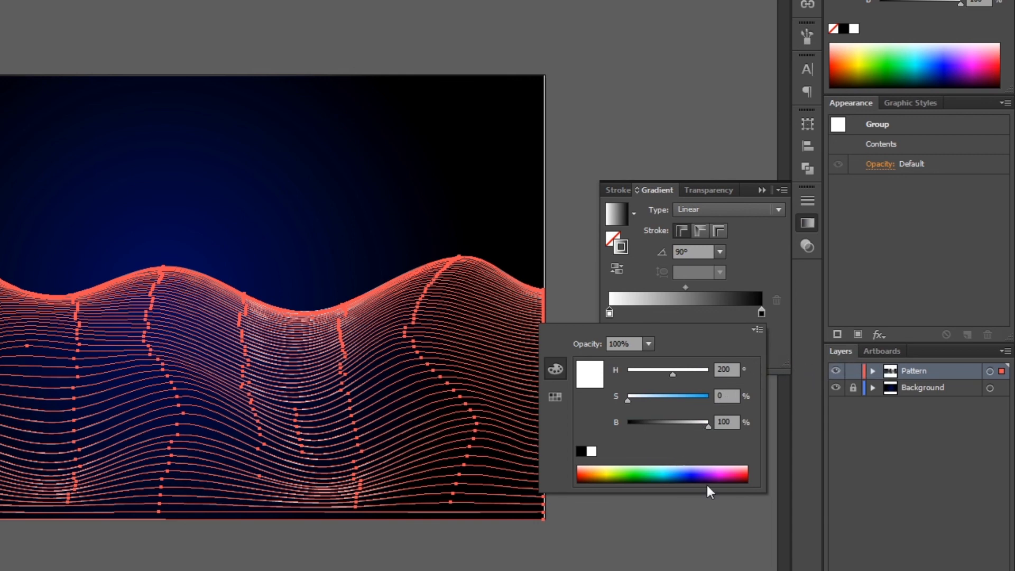
pyautogui.click(581, 476)
pyautogui.moveTo(699, 427); pyautogui.dragTo(673, 428)
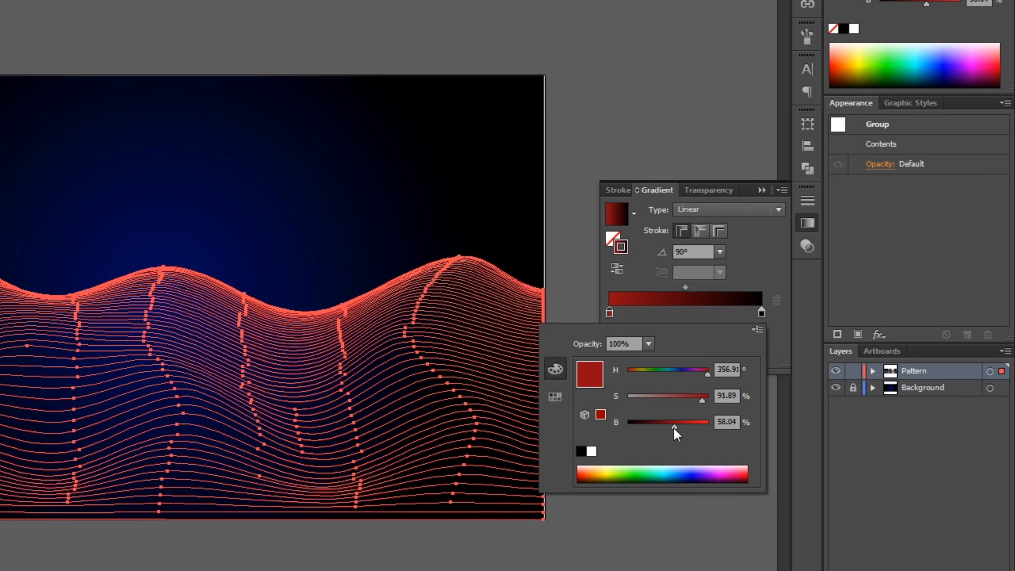
pyautogui.moveTo(673, 427); pyautogui.dragTo(673, 428)
pyautogui.moveTo(670, 428); pyautogui.dragTo(665, 429)
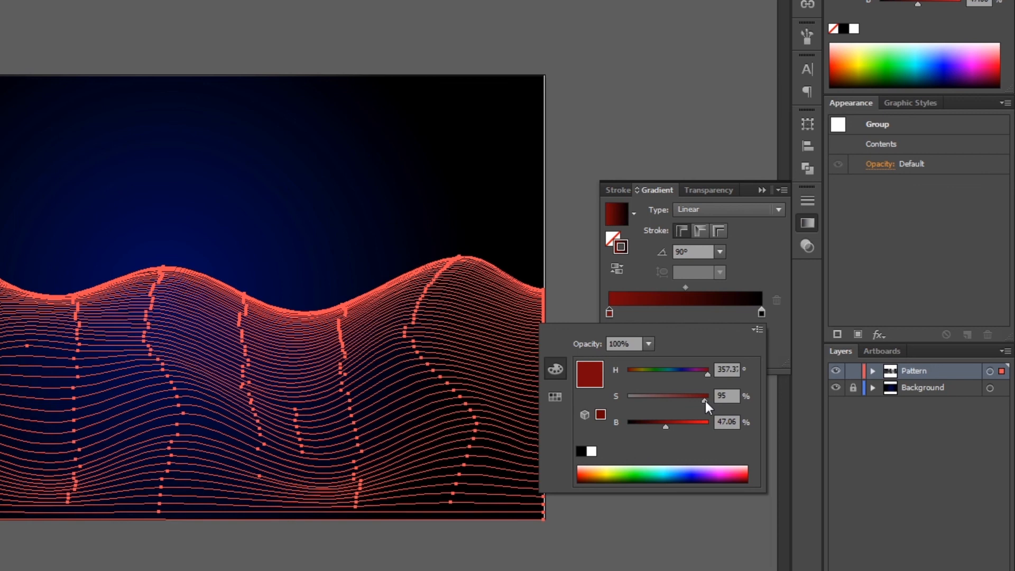
# - Recolour the stroke gradient's black stop bright red, with hue about 357°, saturation 95% and brightness 91%, and deselect the lines
pyautogui.click(761, 312)
pyautogui.doubleClick(761, 312)
pyautogui.moveTo(629, 426); pyautogui.dragTo(701, 426)
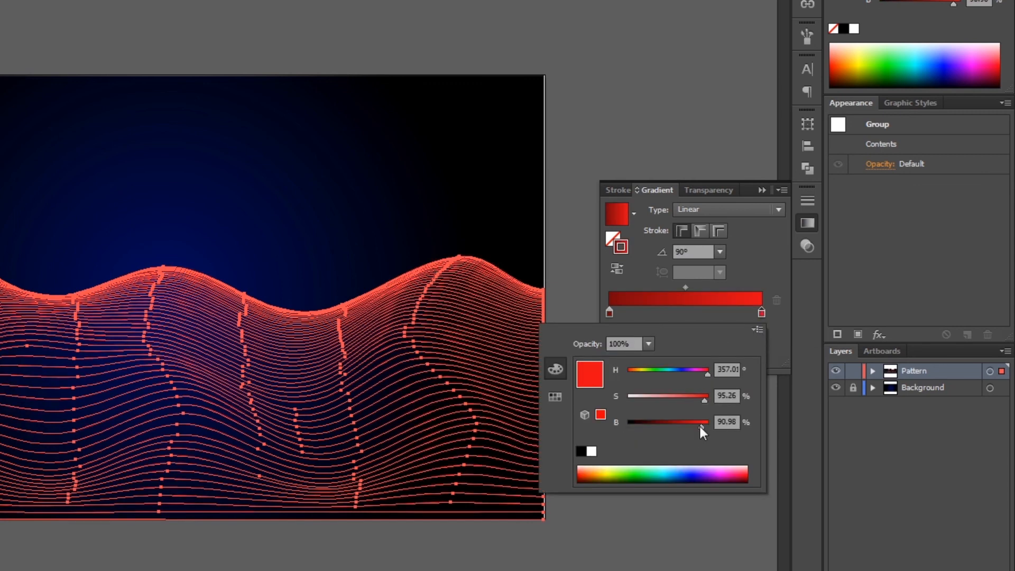
pyautogui.click(760, 258)
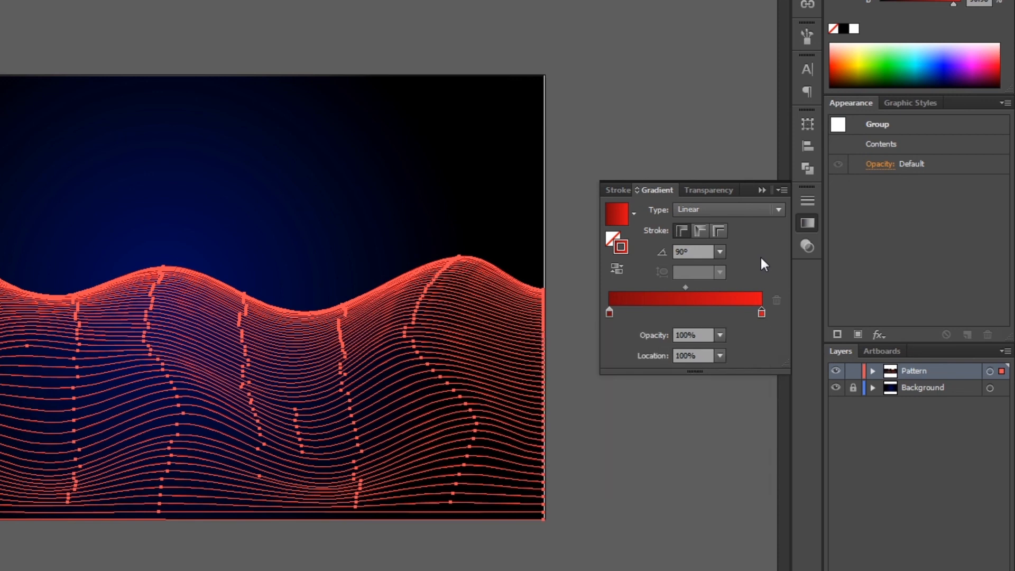
pyautogui.click(564, 235)
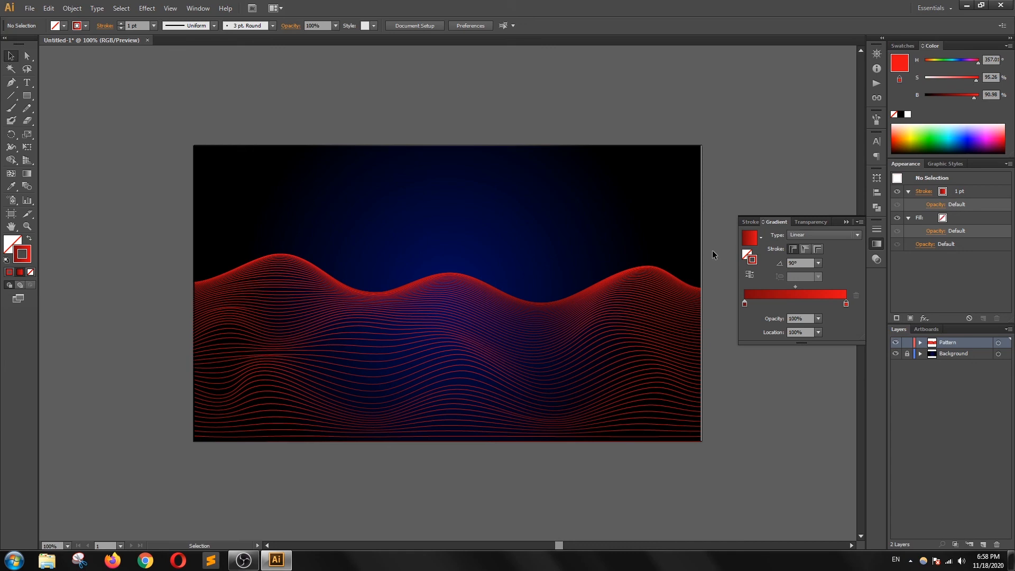
pyautogui.click(875, 244)
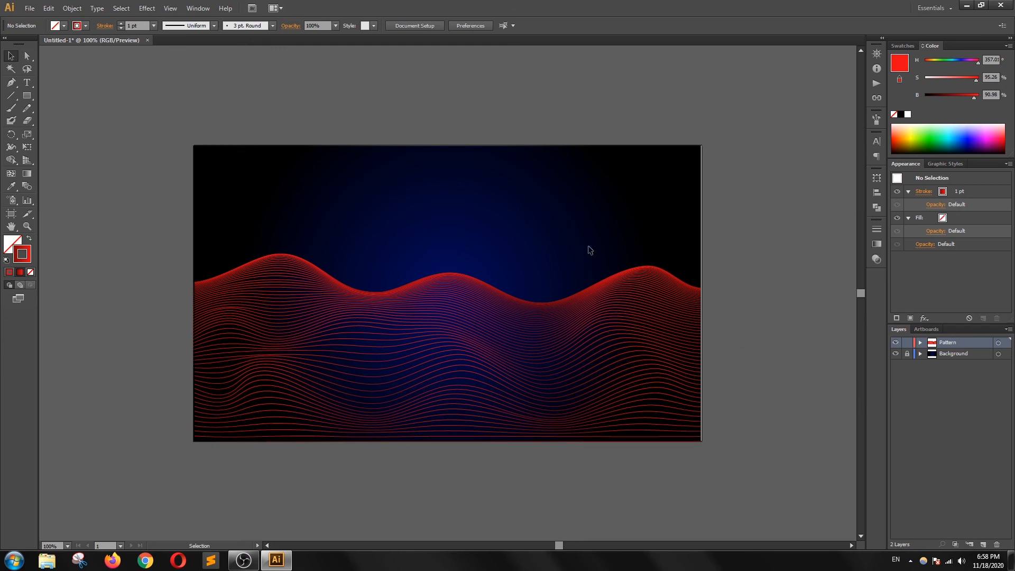